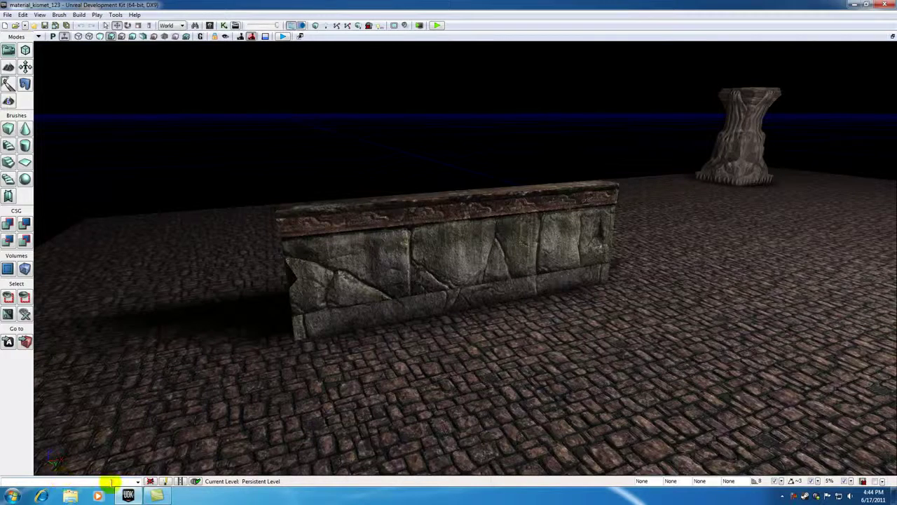
pyautogui.moveTo(327, 401); pyautogui.dragTo(317, 379)
pyautogui.moveTo(372, 333); pyautogui.dragTo(372, 363)
pyautogui.moveTo(372, 363); pyautogui.dragTo(373, 421, button='right')
pyautogui.moveTo(390, 340); pyautogui.dragTo(390, 365, button='middle')
pyautogui.moveTo(390, 340); pyautogui.dragTo(398, 316, button='right')
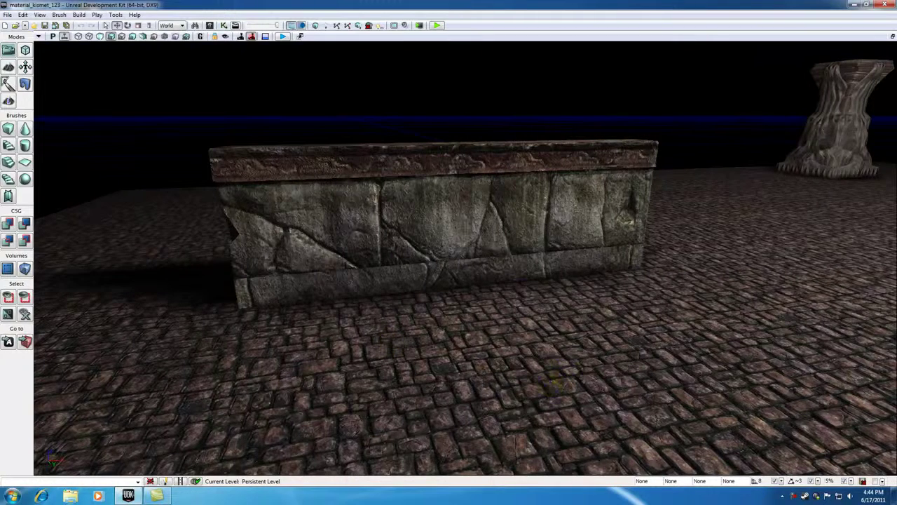
pyautogui.rightClick(560, 372)
pyautogui.moveTo(586, 327)
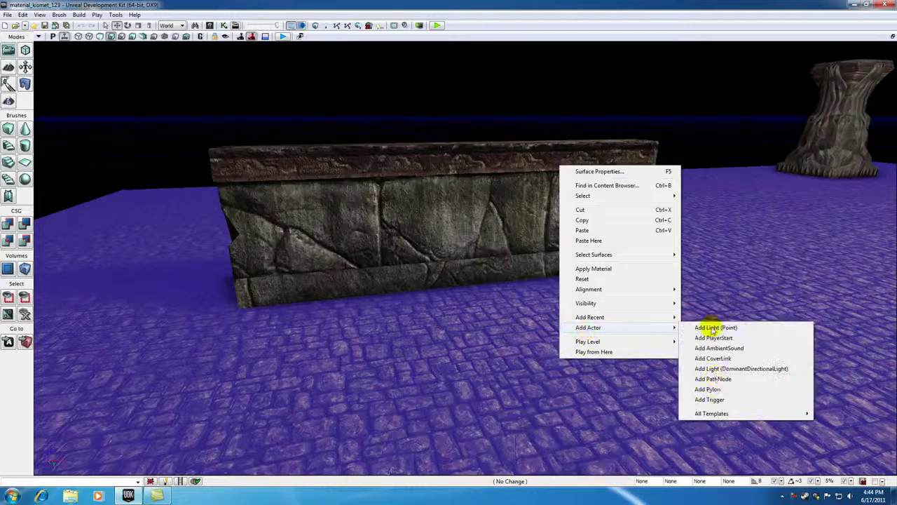
pyautogui.click(709, 399)
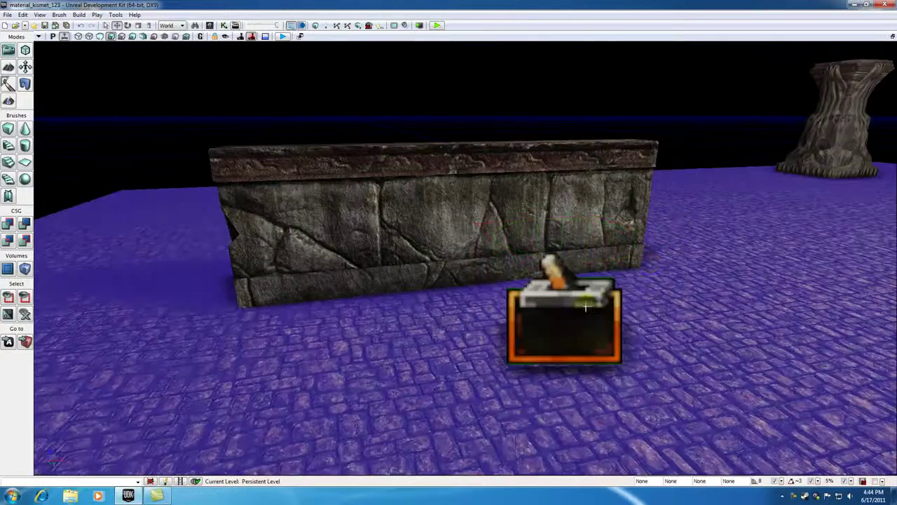
pyautogui.click(585, 306)
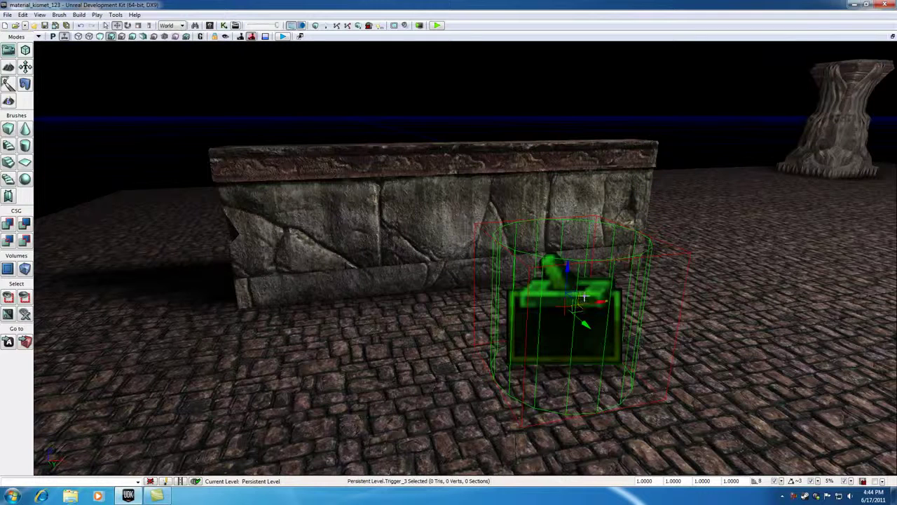
pyautogui.press('Delete')
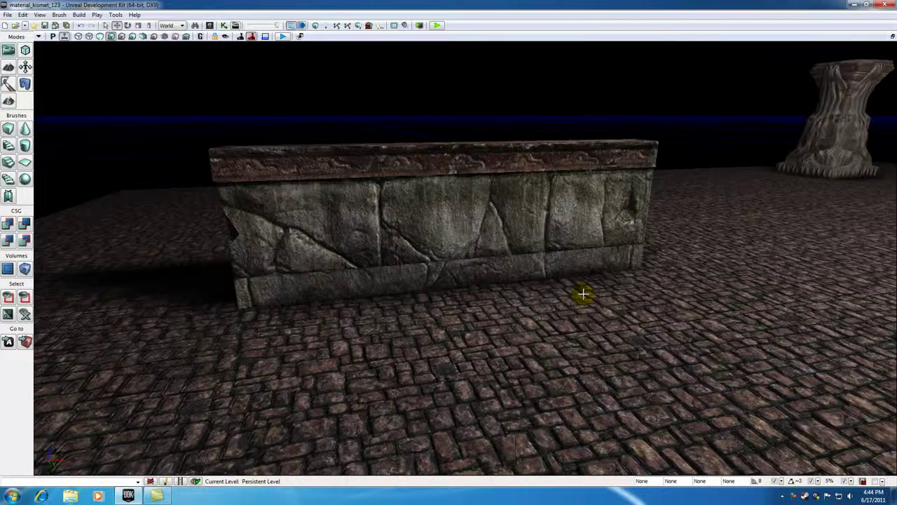
# Place the S_HU_Deco_SM_StorageTanks07 static mesh from the Content Browser on the front face of the stone wall as a control panel
pyautogui.click(209, 26)
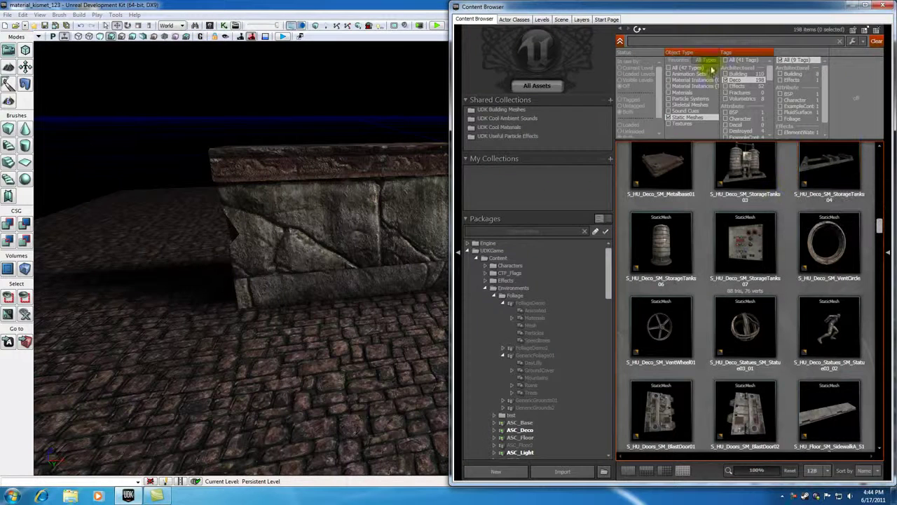
pyautogui.click(753, 251)
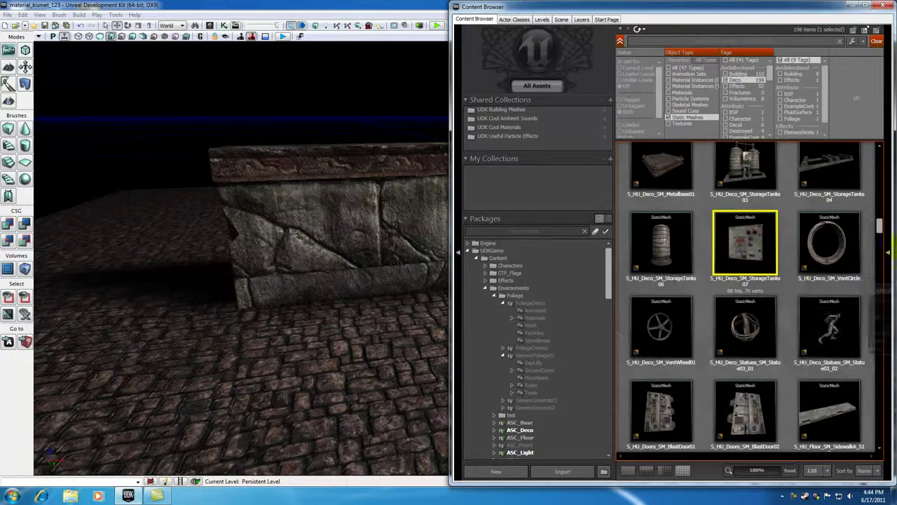
pyautogui.scroll(-1, 880, 232)
pyautogui.moveTo(880, 232); pyautogui.dragTo(880, 225)
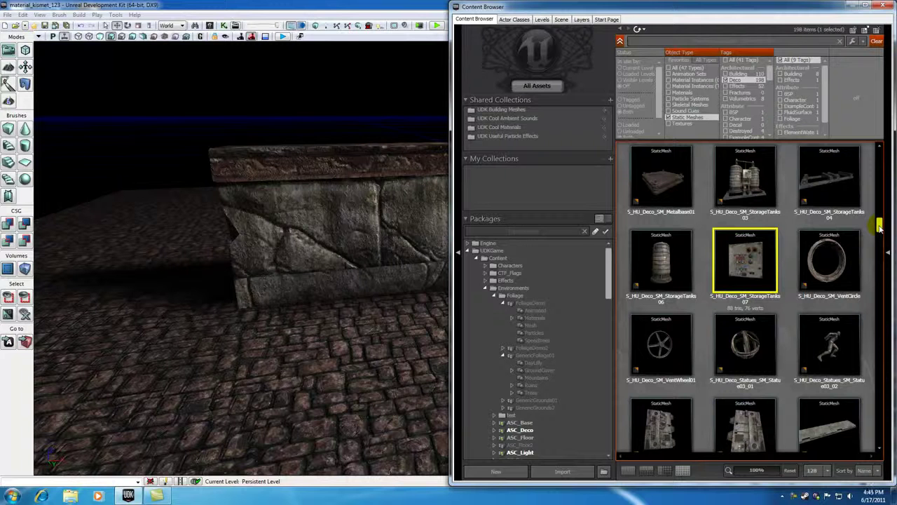
pyautogui.moveTo(733, 260); pyautogui.dragTo(393, 206)
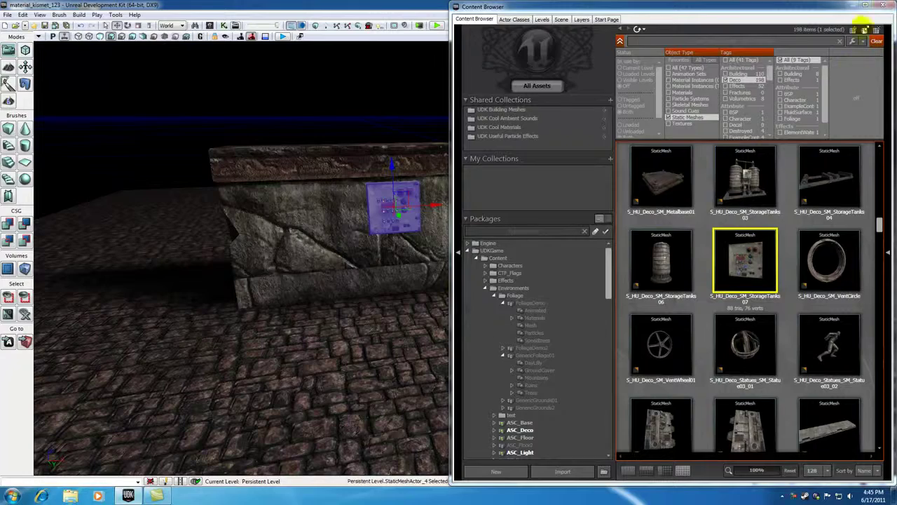
pyautogui.click(885, 6)
pyautogui.click(433, 102)
pyautogui.moveTo(422, 166); pyautogui.dragTo(381, 276)
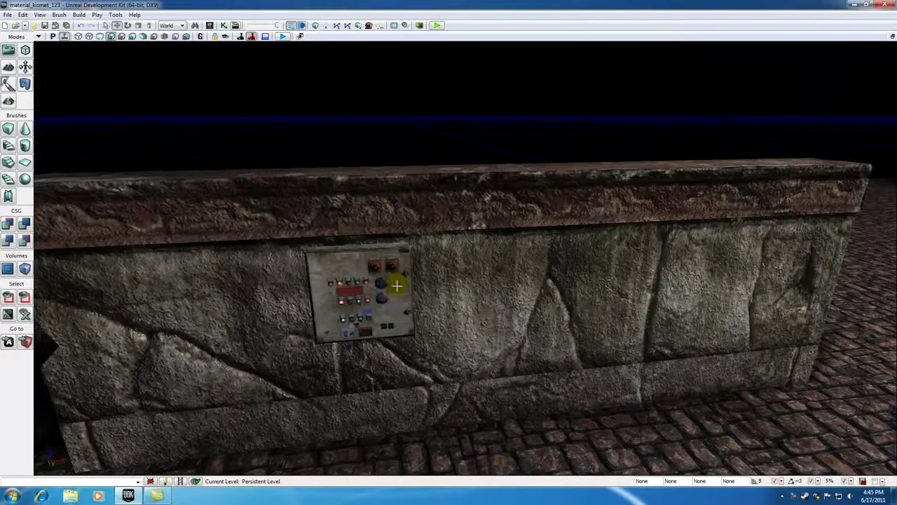
pyautogui.moveTo(398, 286); pyautogui.dragTo(405, 268)
pyautogui.click(405, 269)
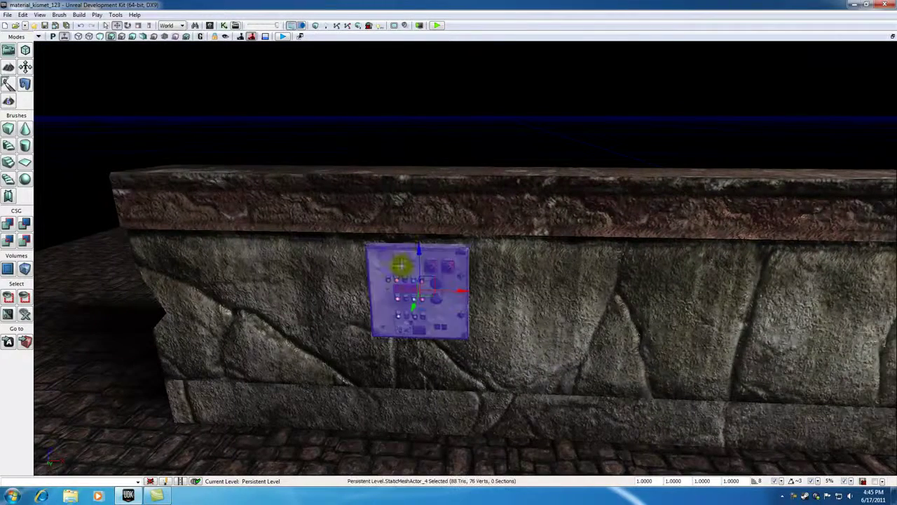
pyautogui.click(426, 128)
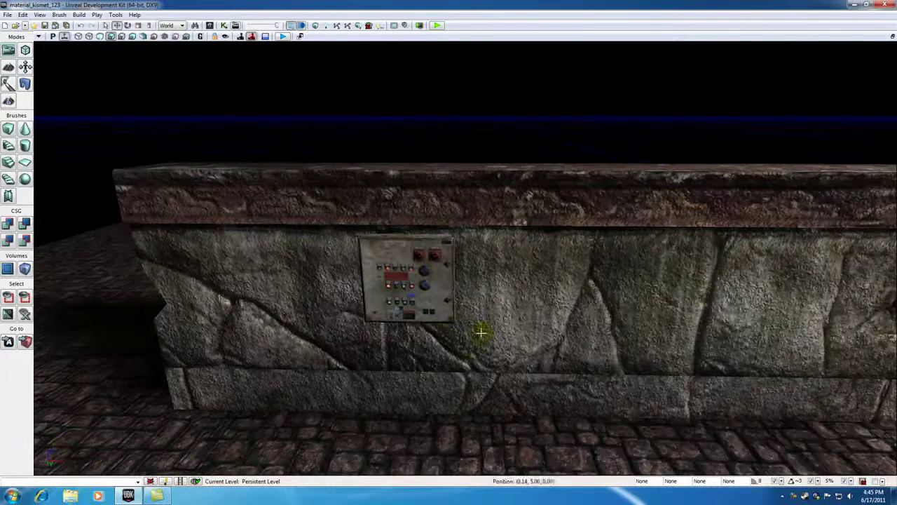
# Add a Trigger actor to the level and lower it to just above the floor in front of the control panel
pyautogui.rightClick(471, 329)
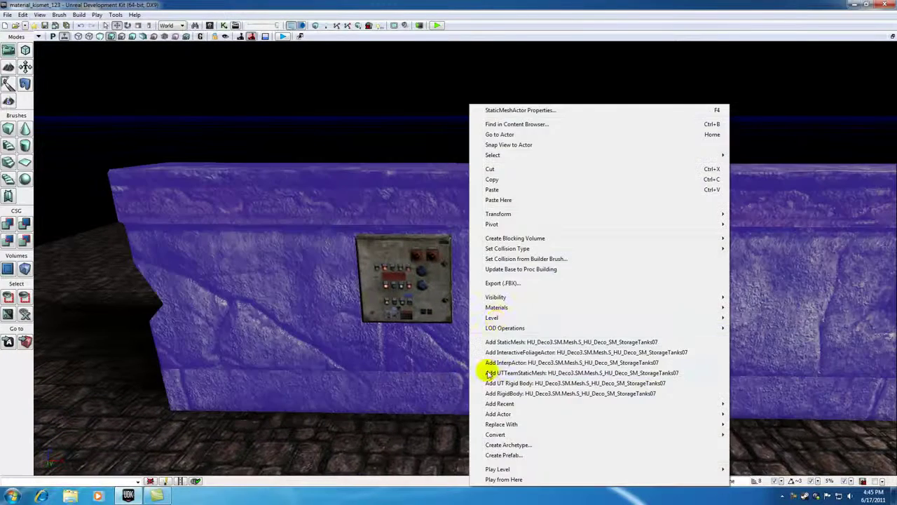
pyautogui.click(374, 104)
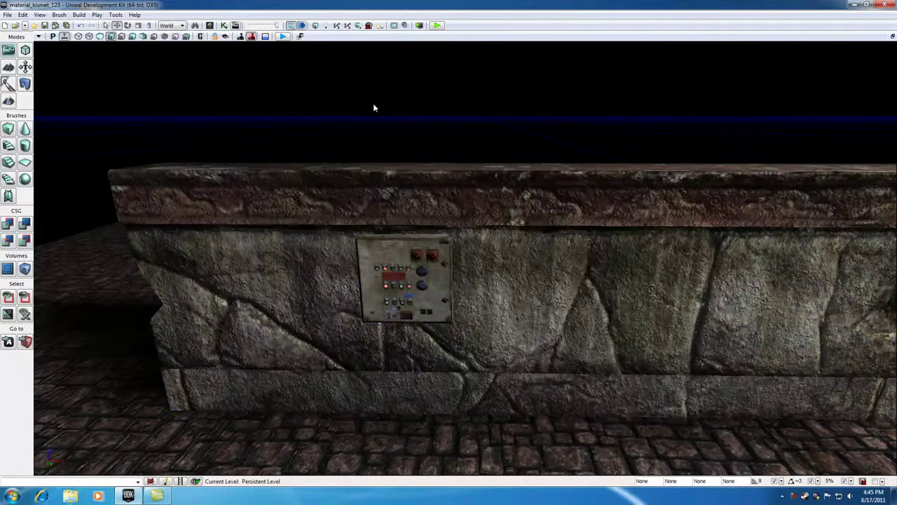
pyautogui.rightClick(225, 124)
pyautogui.moveTo(260, 265)
pyautogui.click(516, 337)
pyautogui.scroll(-5, 447, 294)
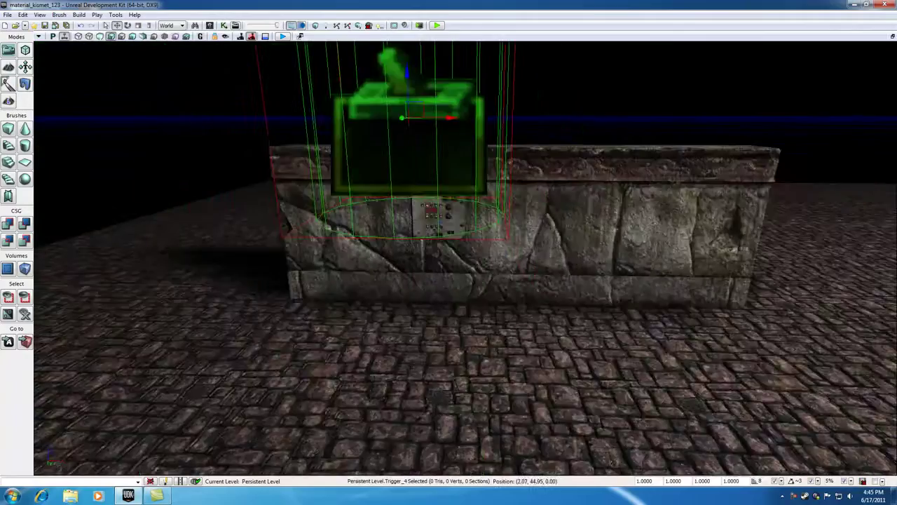
pyautogui.moveTo(452, 118); pyautogui.dragTo(447, 157)
pyautogui.moveTo(409, 70); pyautogui.dragTo(433, 264)
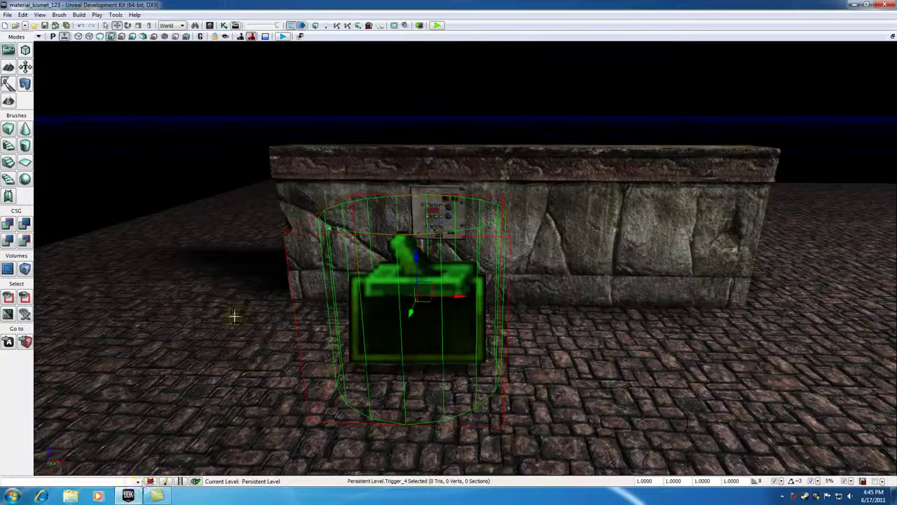
# Move the trigger close to the wall in the top view, and return to the maximized perspective view
pyautogui.click(892, 36)
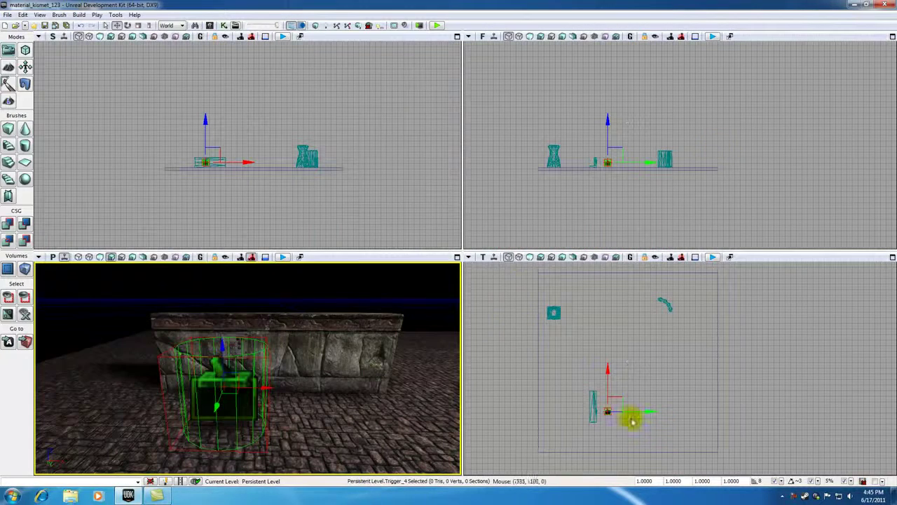
pyautogui.moveTo(638, 412); pyautogui.dragTo(642, 408)
pyautogui.click(254, 340)
pyautogui.moveTo(254, 341)
pyautogui.mouseDown()
pyautogui.moveTo(255, 312)
pyautogui.moveTo(266, 346)
pyautogui.mouseUp()
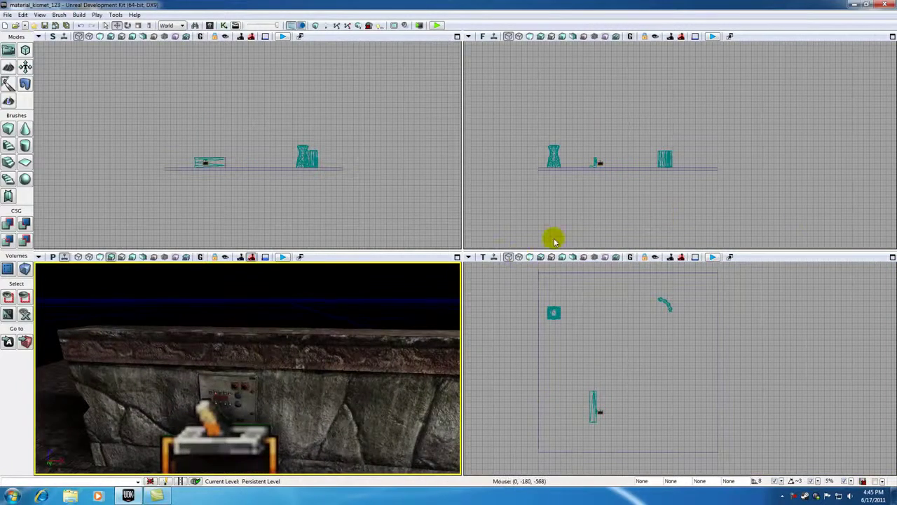
pyautogui.click(458, 258)
pyautogui.moveTo(419, 305); pyautogui.dragTo(467, 331)
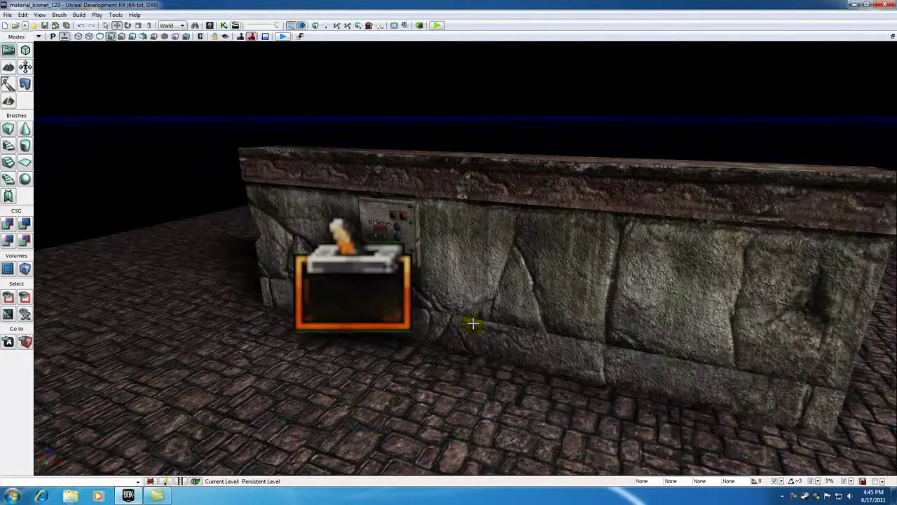
# Preview the wall and its control panel in Game View, and return to the normal editor view
pyautogui.click(361, 279)
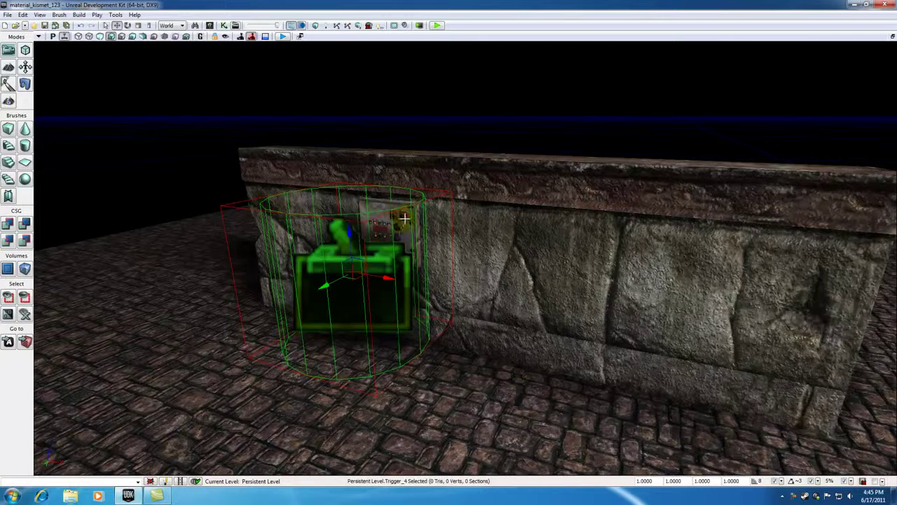
pyautogui.click(404, 219)
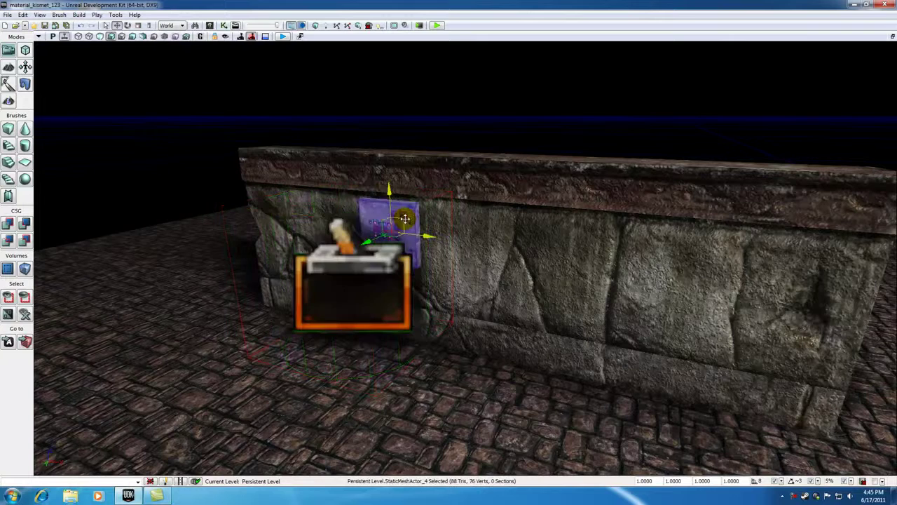
pyautogui.click(201, 36)
pyautogui.click(396, 121)
pyautogui.click(397, 214)
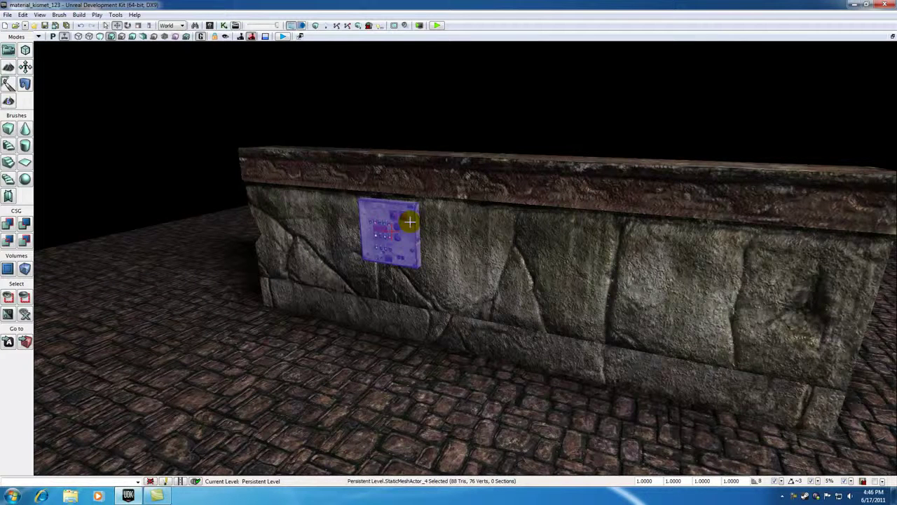
pyautogui.click(433, 96)
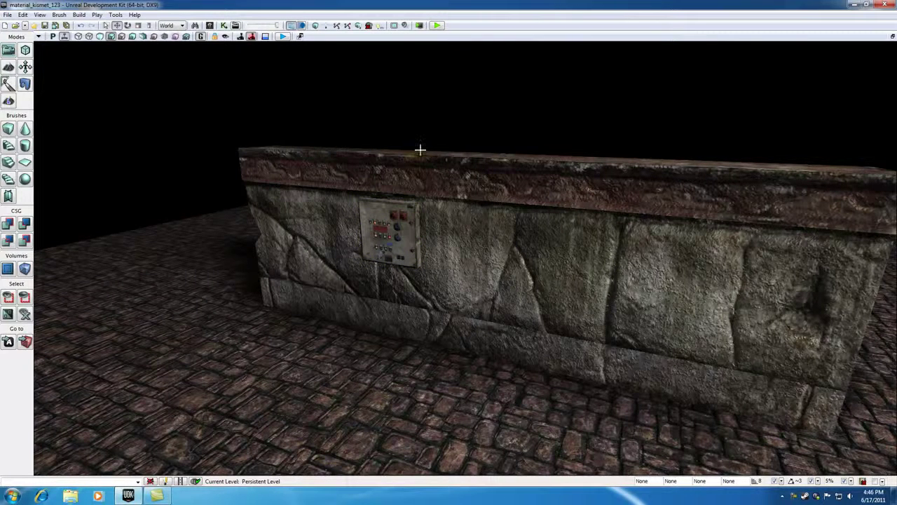
pyautogui.click(201, 36)
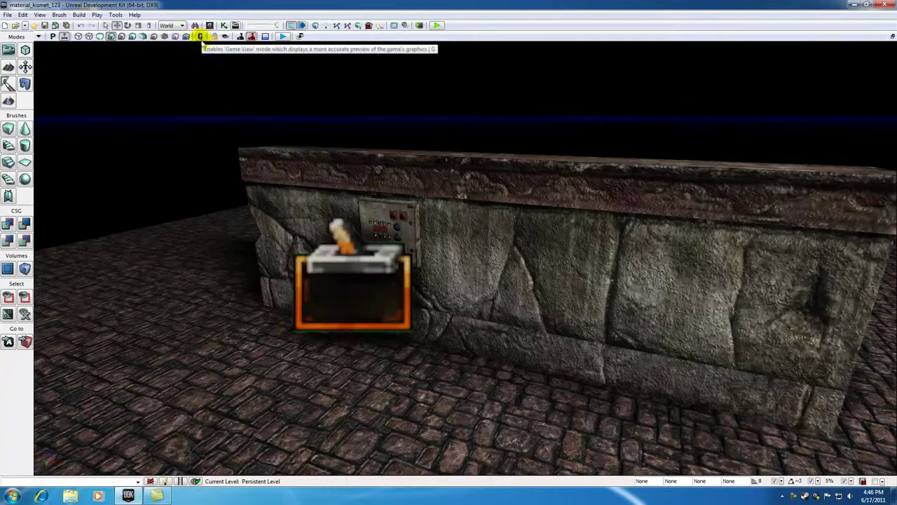
# Nudge the trigger slightly closer to the wall and deselect it
pyautogui.click(345, 286)
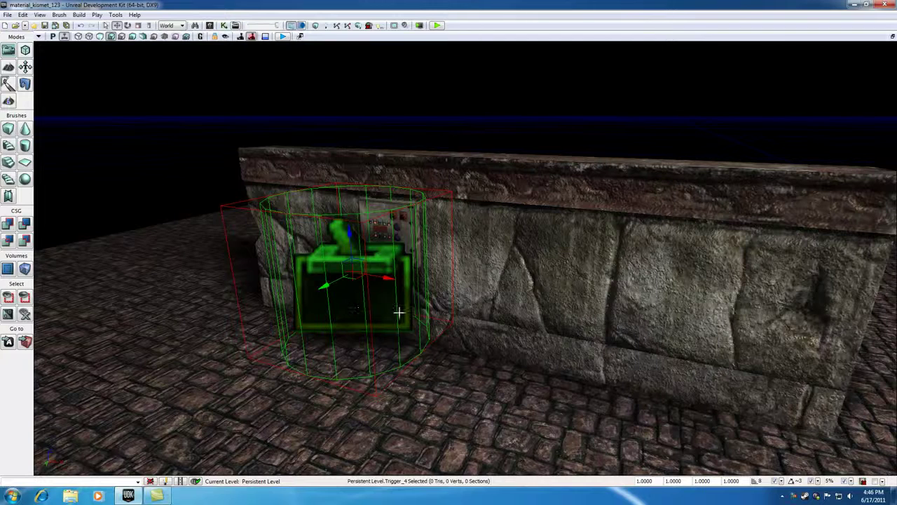
pyautogui.moveTo(324, 285); pyautogui.dragTo(331, 283)
pyautogui.click(476, 113)
pyautogui.click(408, 208)
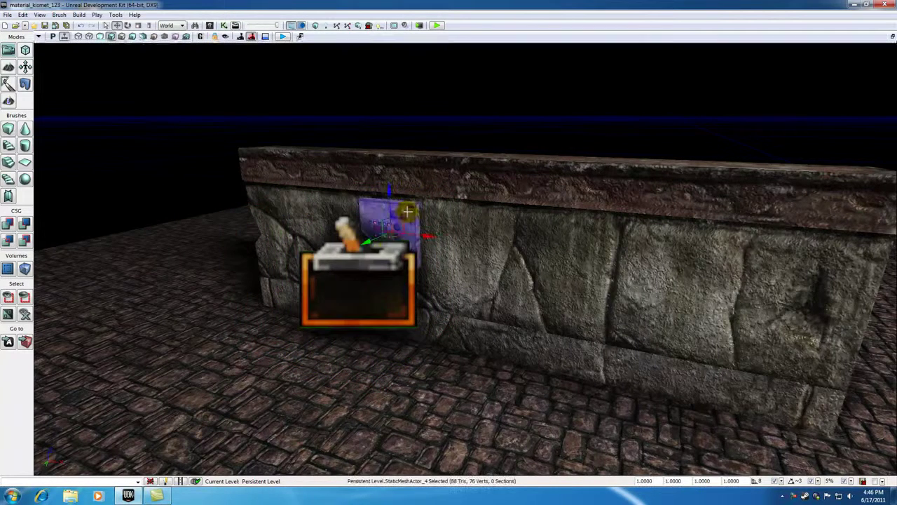
pyautogui.click(378, 275)
pyautogui.click(425, 106)
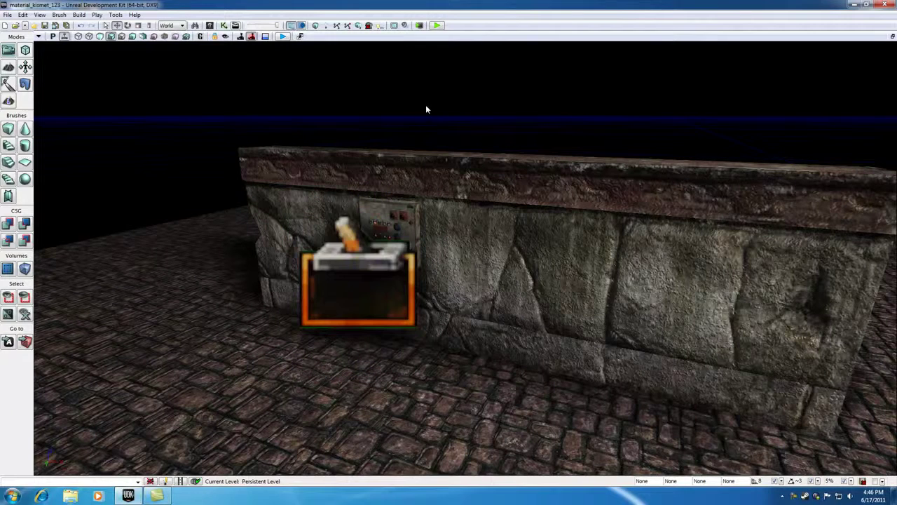
pyautogui.click(375, 264)
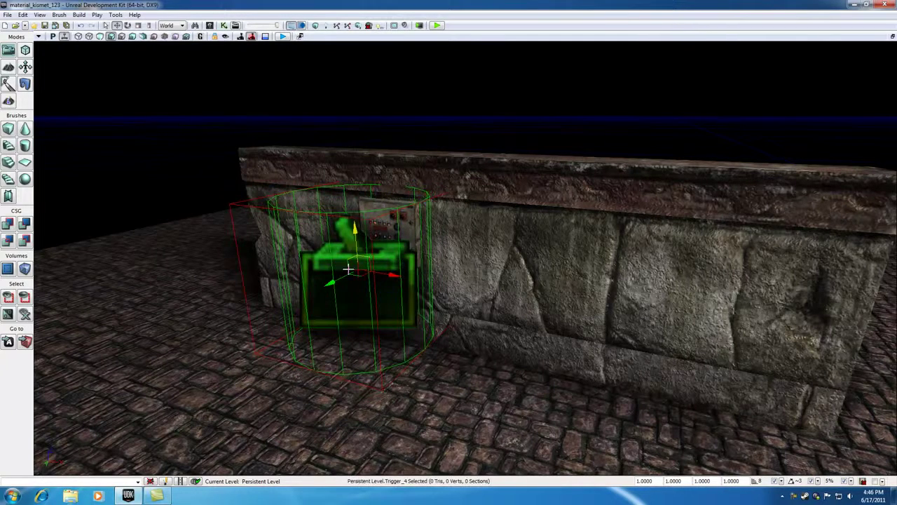
pyautogui.click(406, 211)
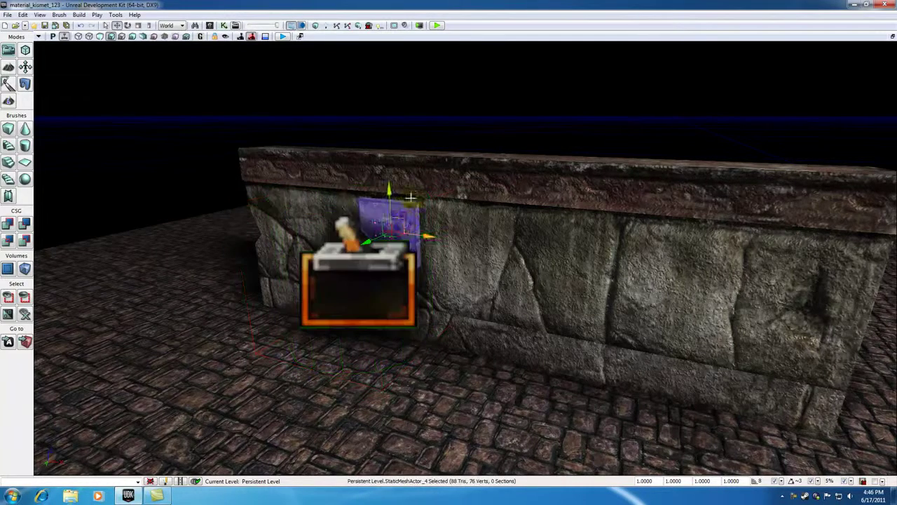
pyautogui.click(423, 128)
pyautogui.click(368, 360)
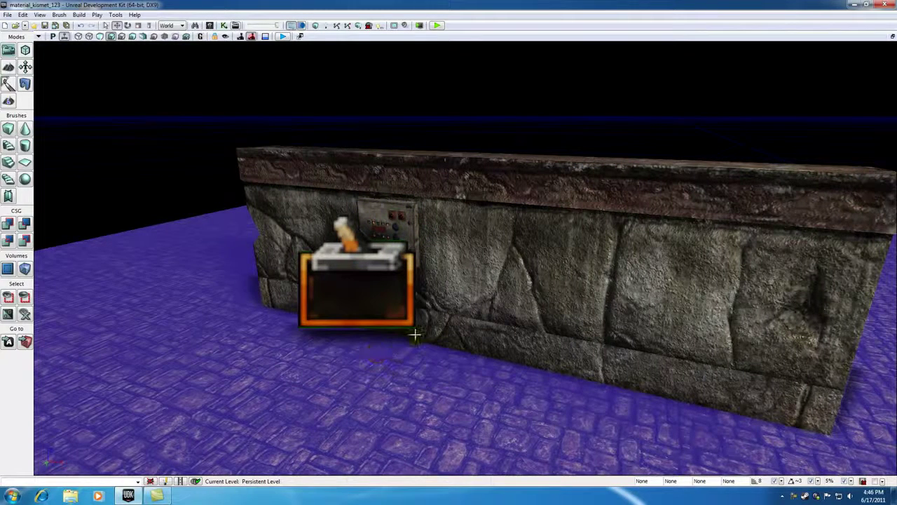
pyautogui.click(403, 99)
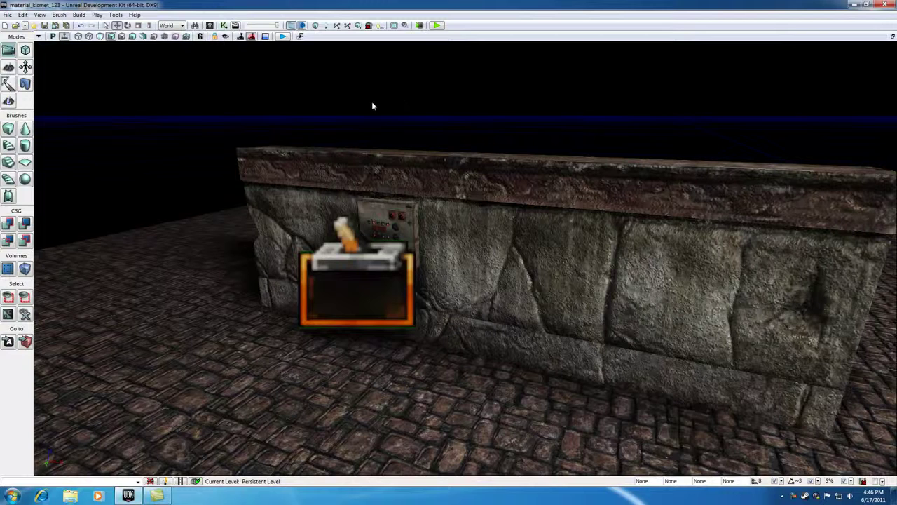
# Select the trigger in front of the control panel and add a Used event for it in Kismet
pyautogui.click(359, 244)
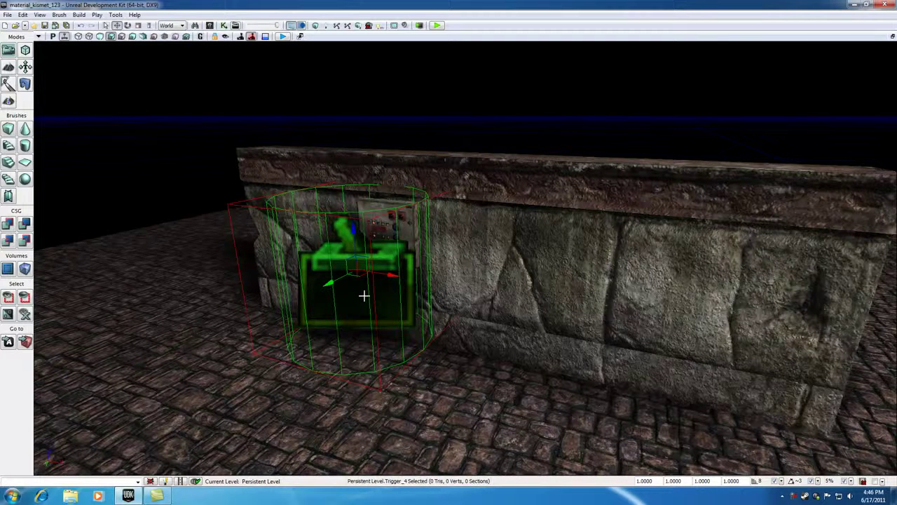
pyautogui.click(223, 25)
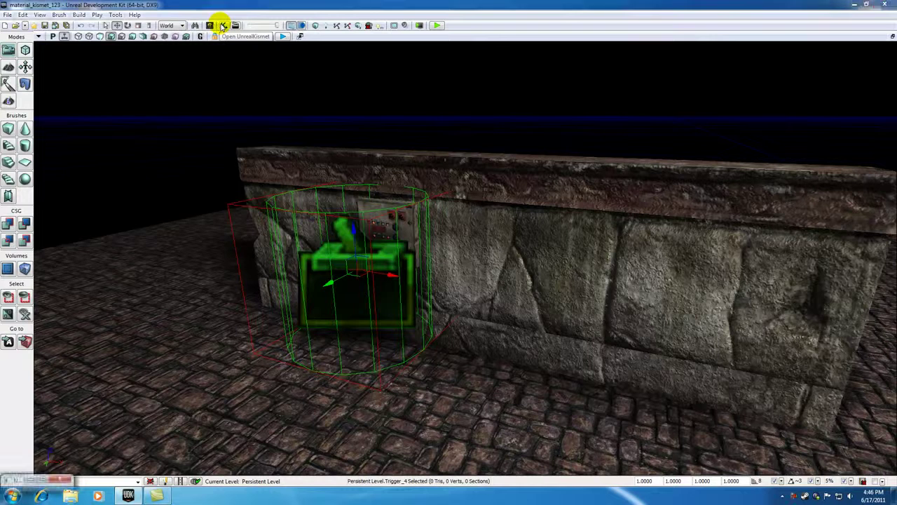
pyautogui.click(43, 480)
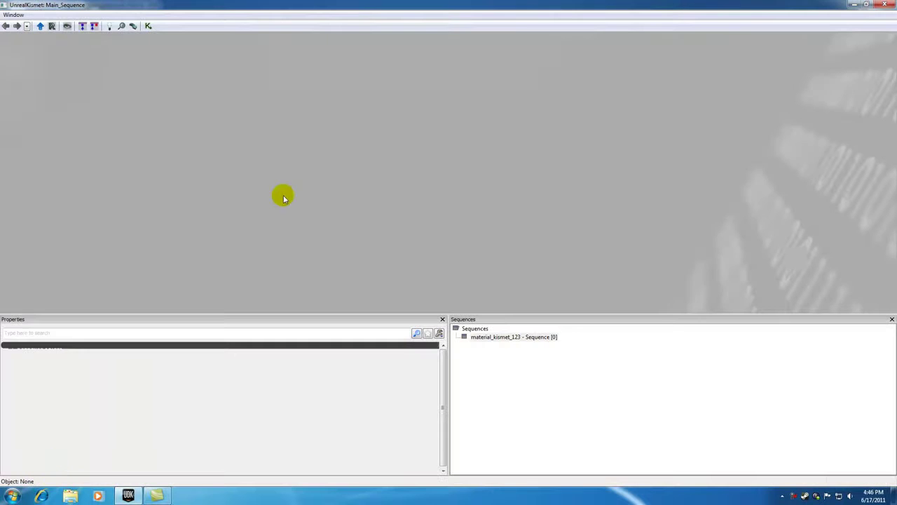
pyautogui.rightClick(212, 165)
pyautogui.moveTo(275, 251)
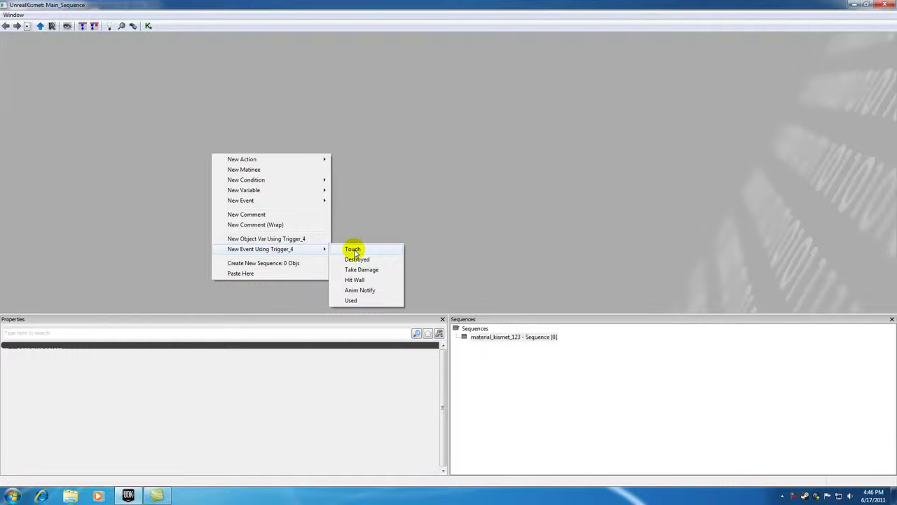
pyautogui.click(350, 300)
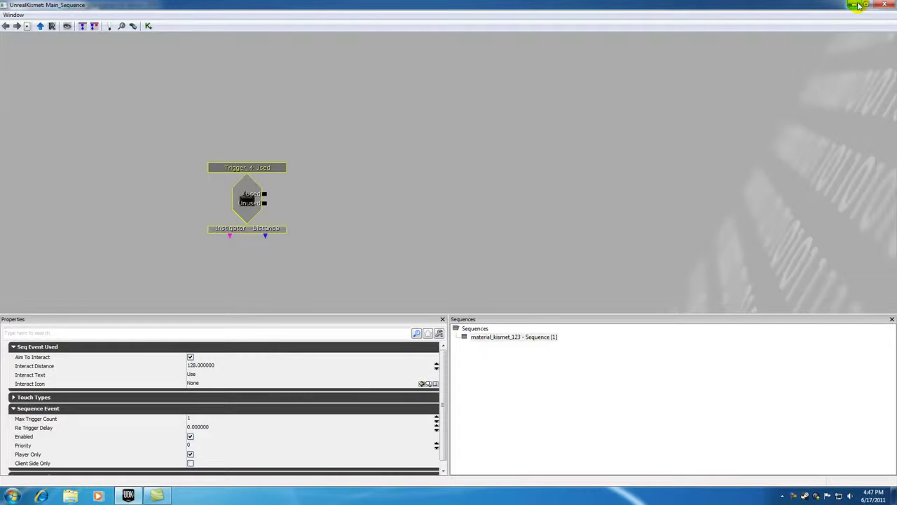
# Examine the control panel and its trigger in the level, and return to the Kismet sequence
pyautogui.click(885, 5)
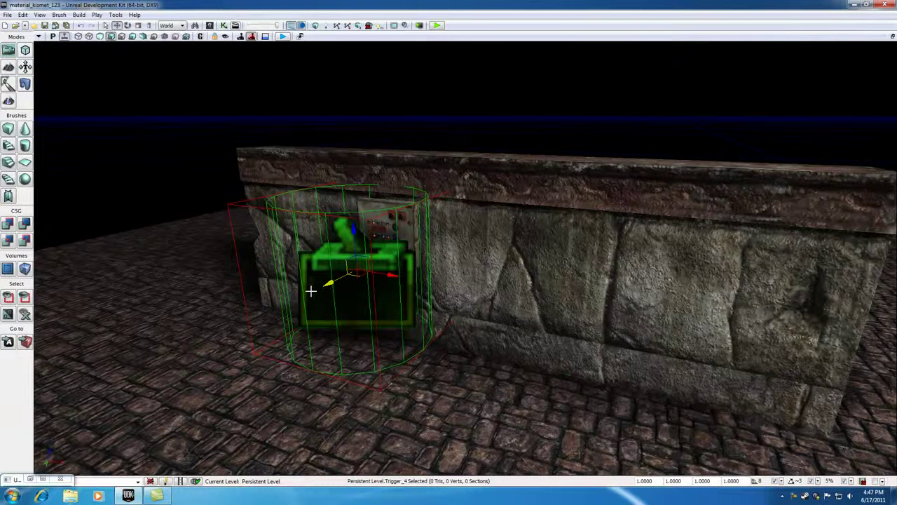
pyautogui.click(381, 223)
pyautogui.click(359, 295)
pyautogui.click(42, 479)
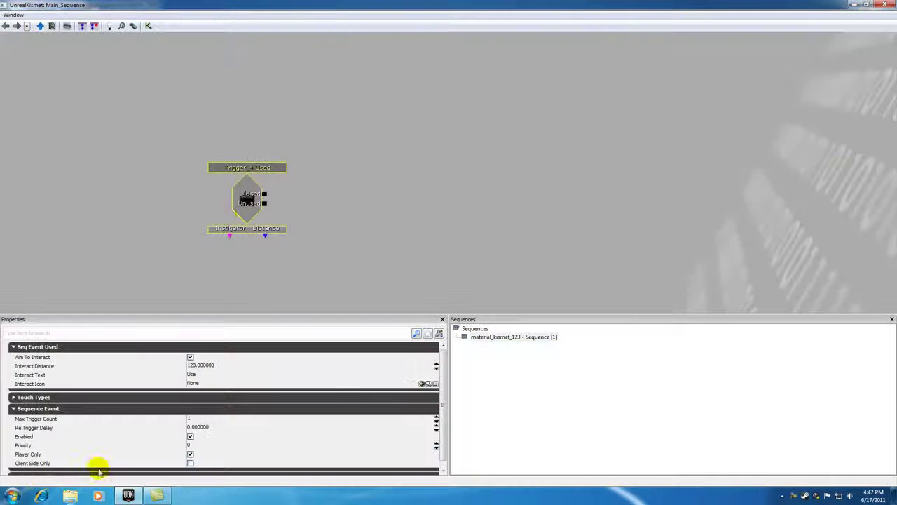
# Turn off Aim To Interact for the trigger's Used event
pyautogui.click(285, 263)
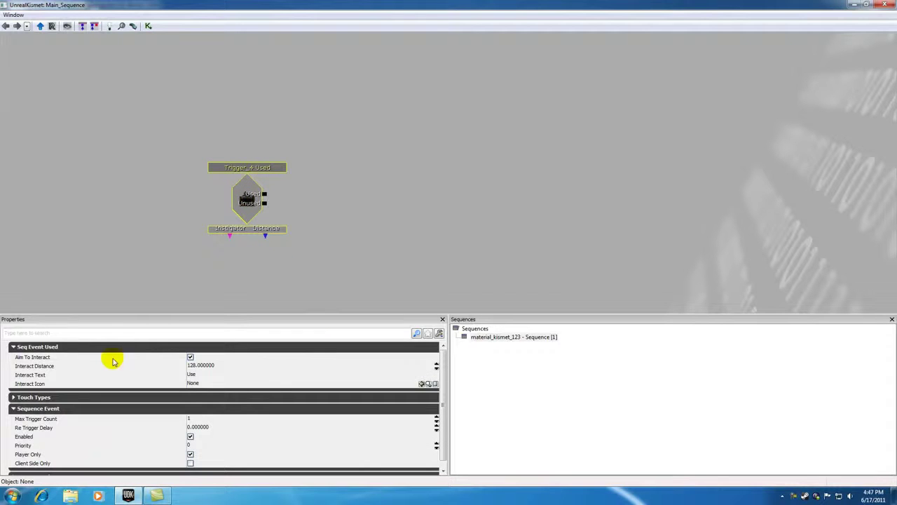
pyautogui.moveTo(26, 359)
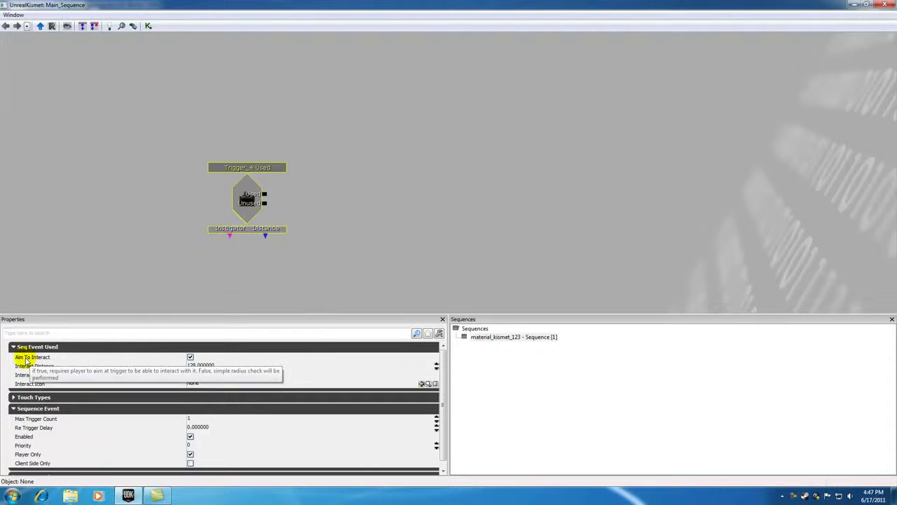
pyautogui.click(190, 357)
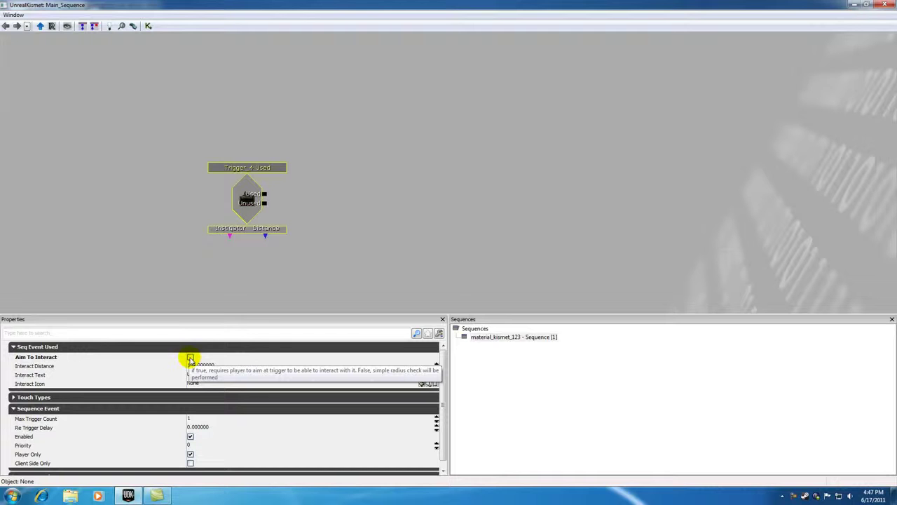
# Compare the positions of the control panel mesh and the trigger in the level, leaving the trigger selected, and go back to Kismet
pyautogui.click(854, 4)
pyautogui.click(395, 229)
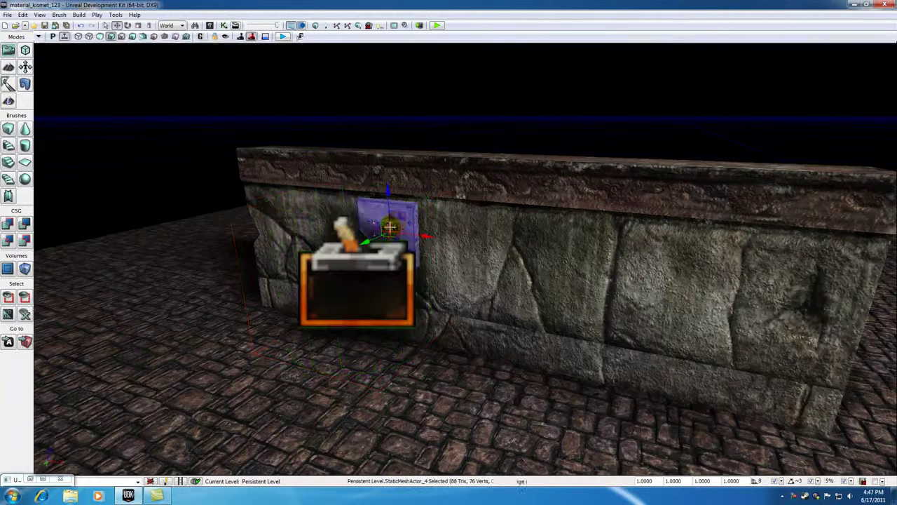
pyautogui.click(374, 294)
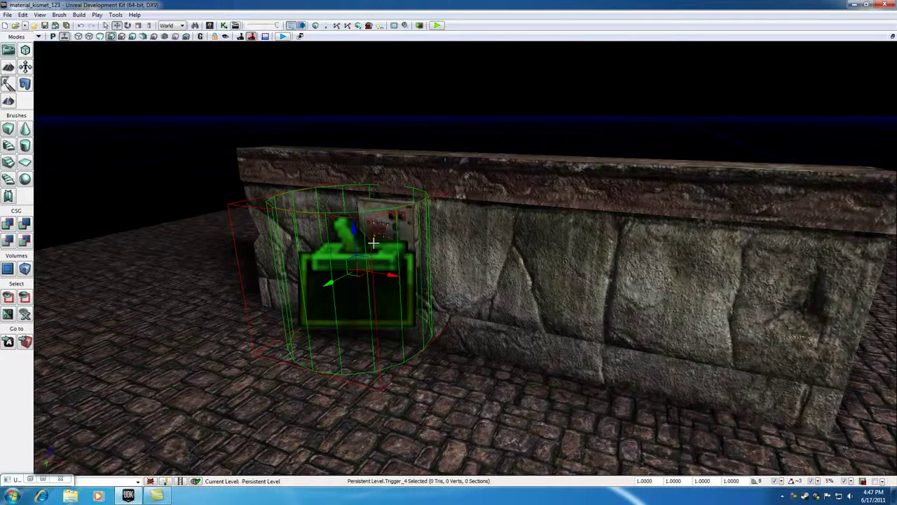
pyautogui.click(42, 479)
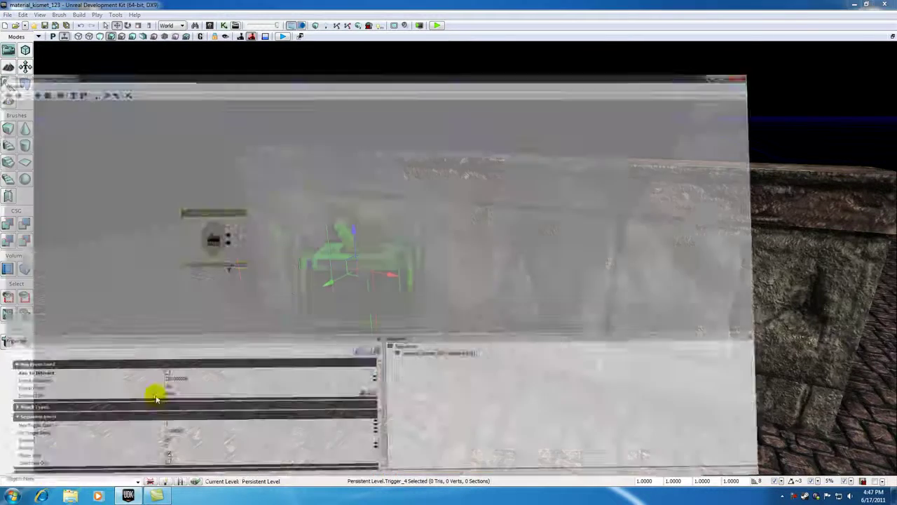
# Set the Used event's Max Trigger Count to 0 and collapse its expanded property categories
pyautogui.click(42, 419)
pyautogui.click(189, 419)
pyautogui.write('0')
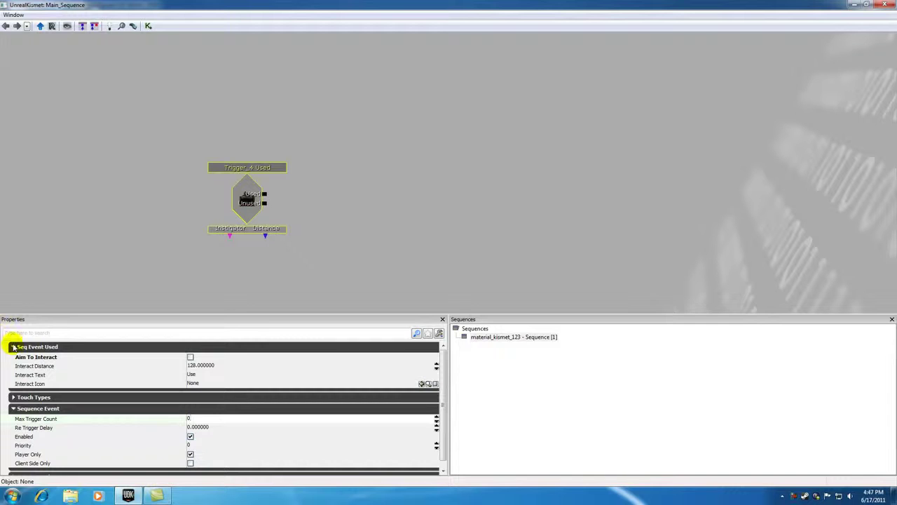
pyautogui.click(12, 347)
pyautogui.click(12, 370)
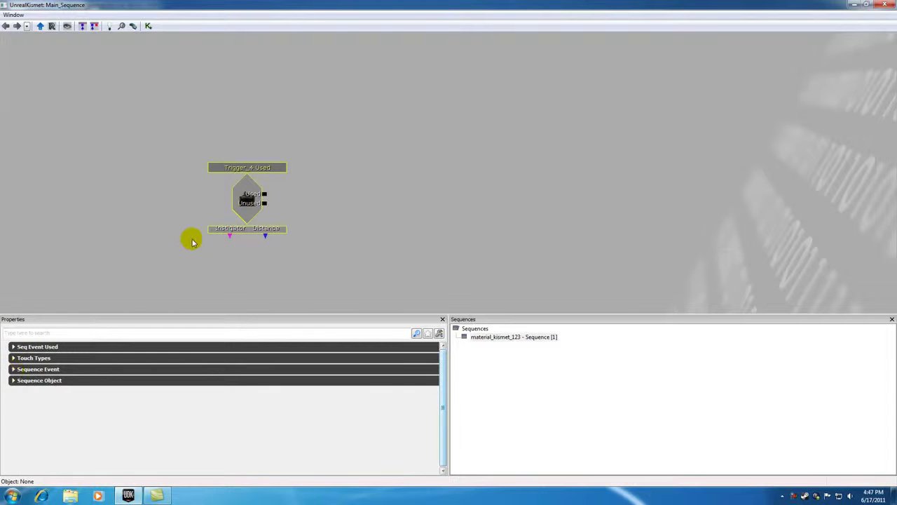
# Deselect the Used event and add a Play Announcement action beside it in the sequence
pyautogui.click(155, 195)
pyautogui.click(245, 172)
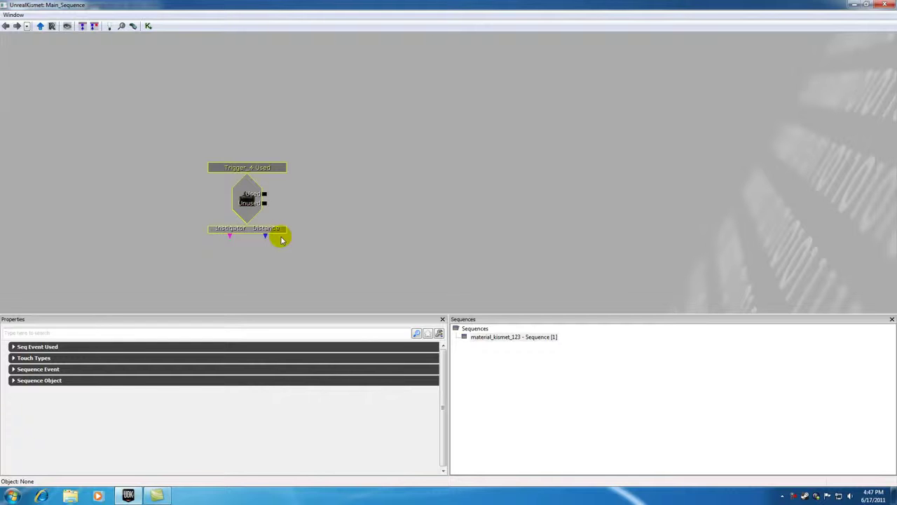
pyautogui.click(355, 185)
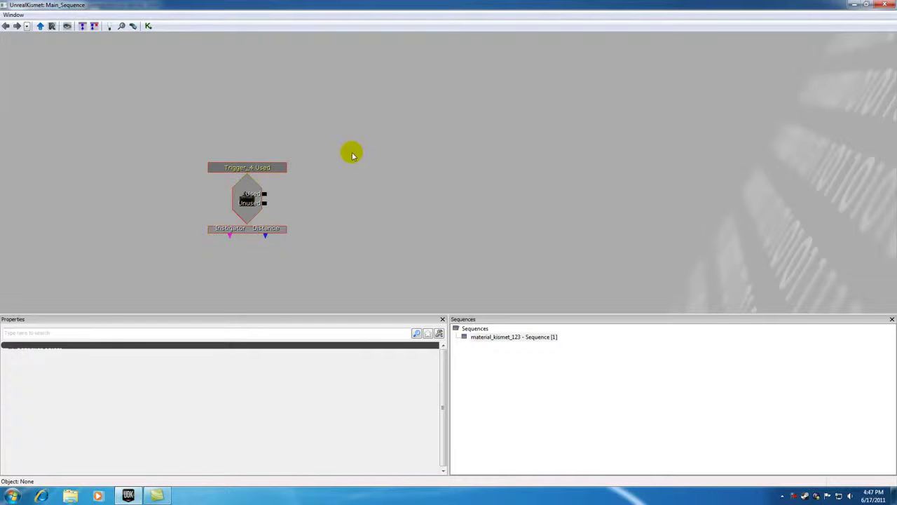
pyautogui.rightClick(356, 140)
pyautogui.moveTo(366, 145)
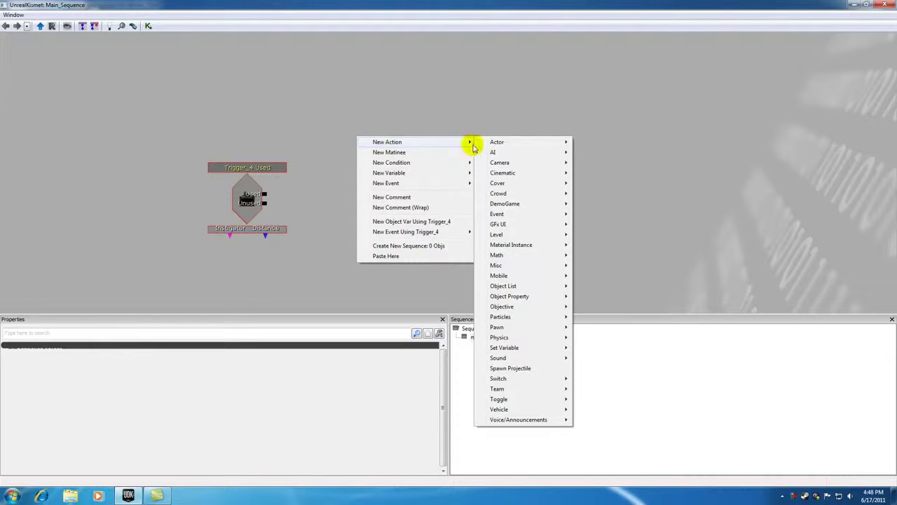
pyautogui.moveTo(514, 422)
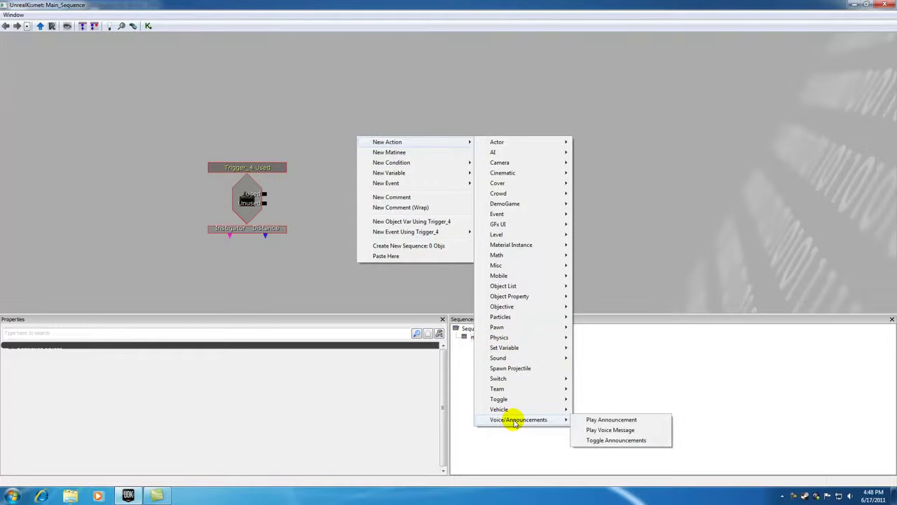
pyautogui.click(617, 421)
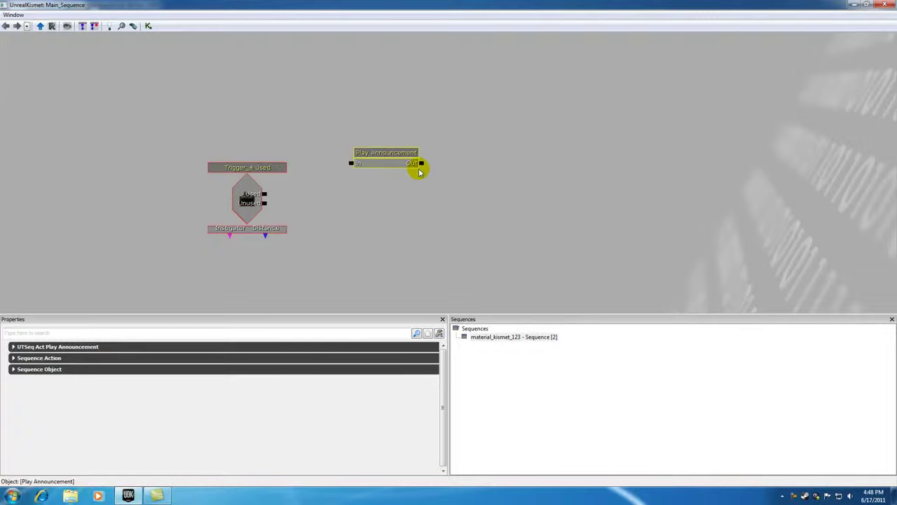
# Connect the Used output of the trigger event to the In input of the Play Announcement action
pyautogui.click(381, 131)
pyautogui.click(381, 153)
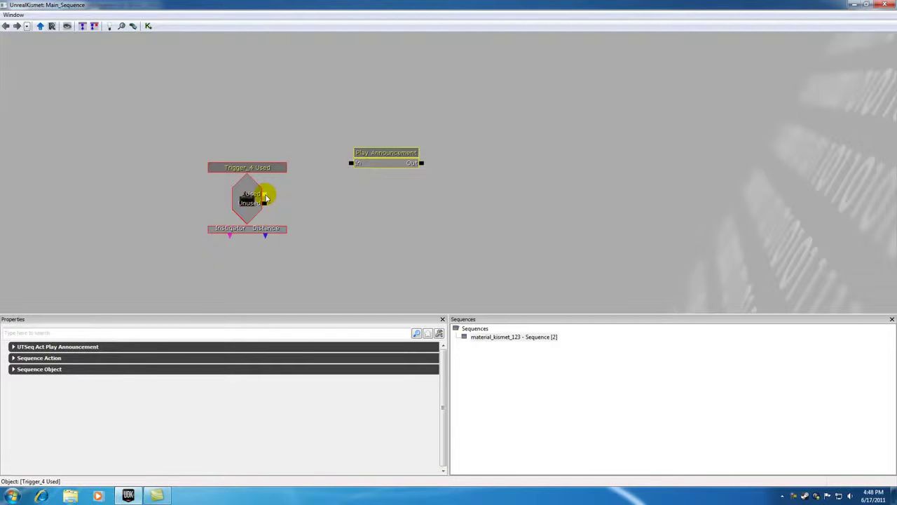
pyautogui.click(266, 199)
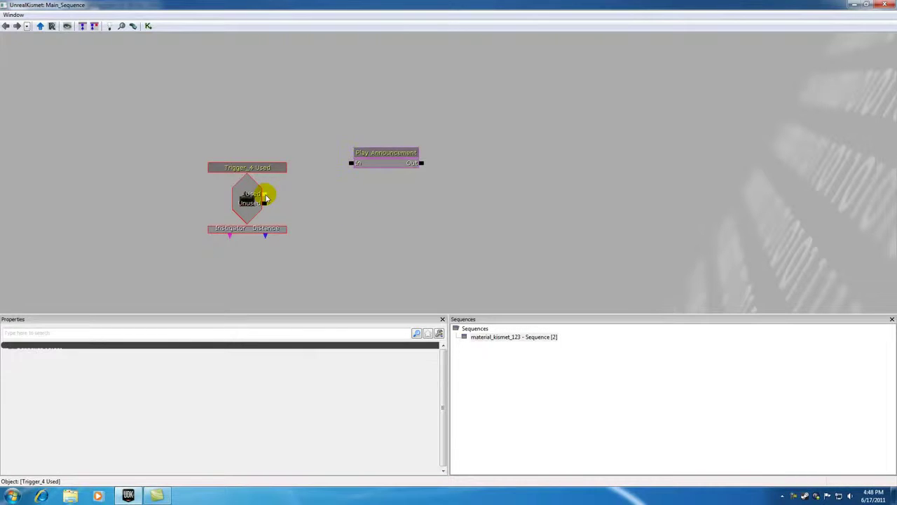
pyautogui.moveTo(266, 199); pyautogui.dragTo(353, 166)
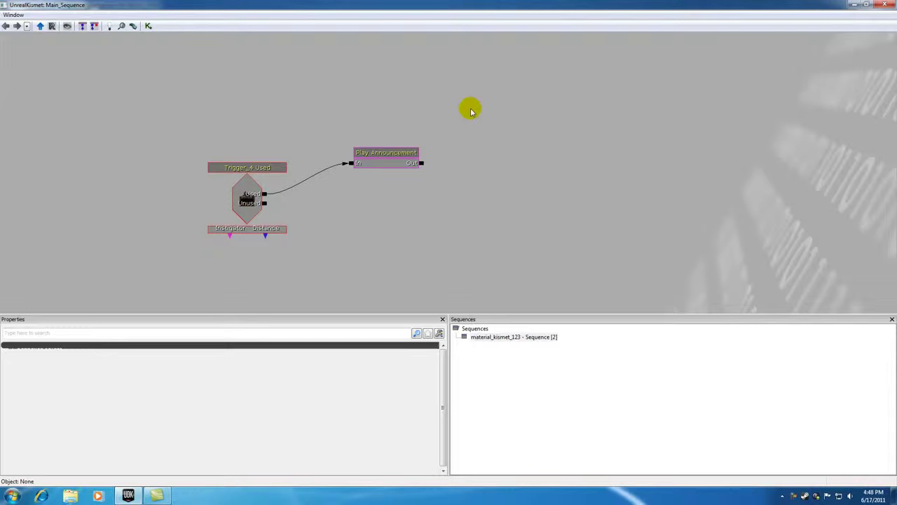
pyautogui.moveTo(266, 193); pyautogui.dragTo(351, 163)
# Select the Play Announcement action and expand all its properties, including the Announcement sound and text settings
pyautogui.click(395, 153)
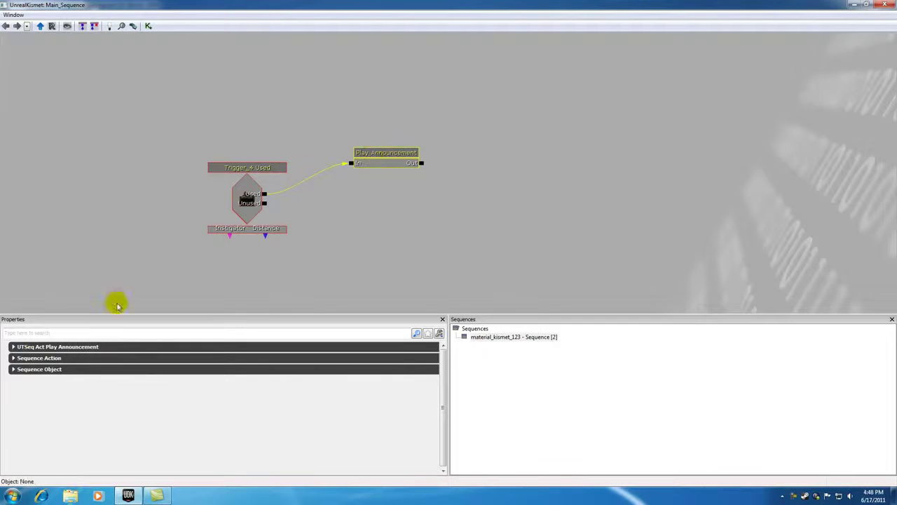
pyautogui.click(13, 347)
pyautogui.click(13, 370)
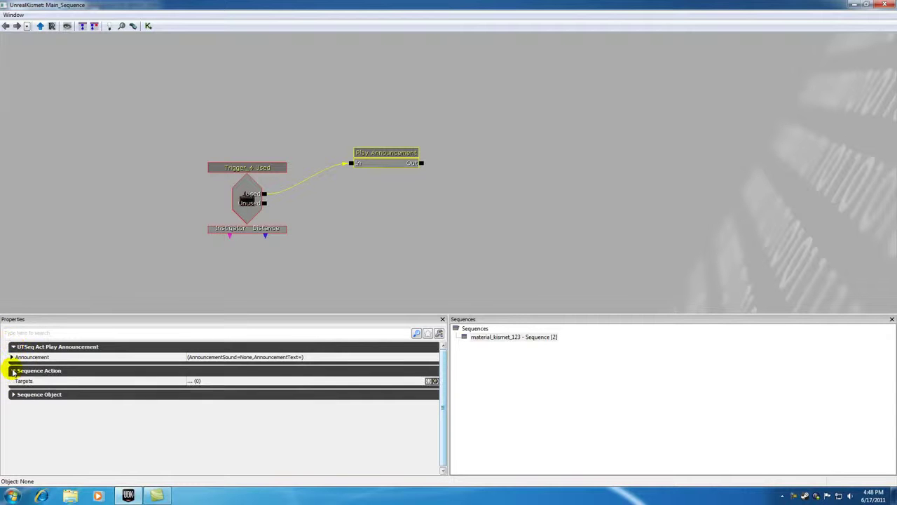
pyautogui.click(13, 394)
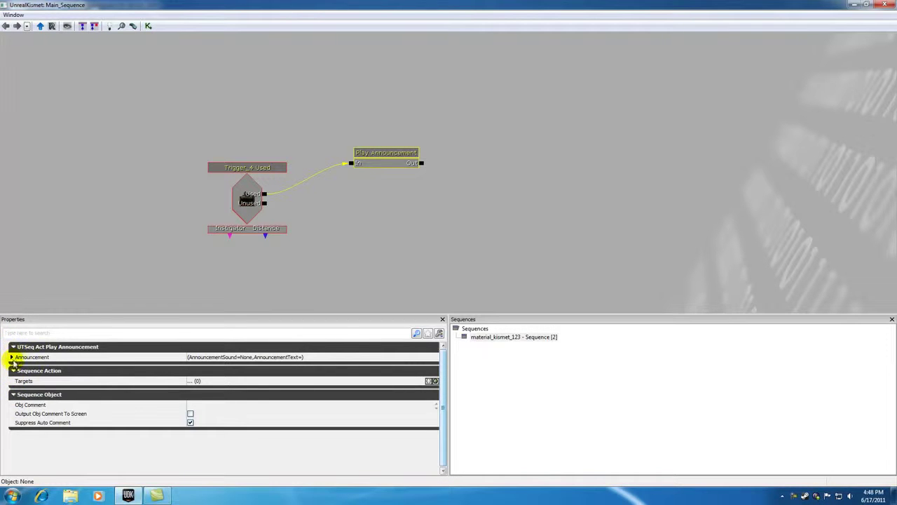
pyautogui.click(11, 357)
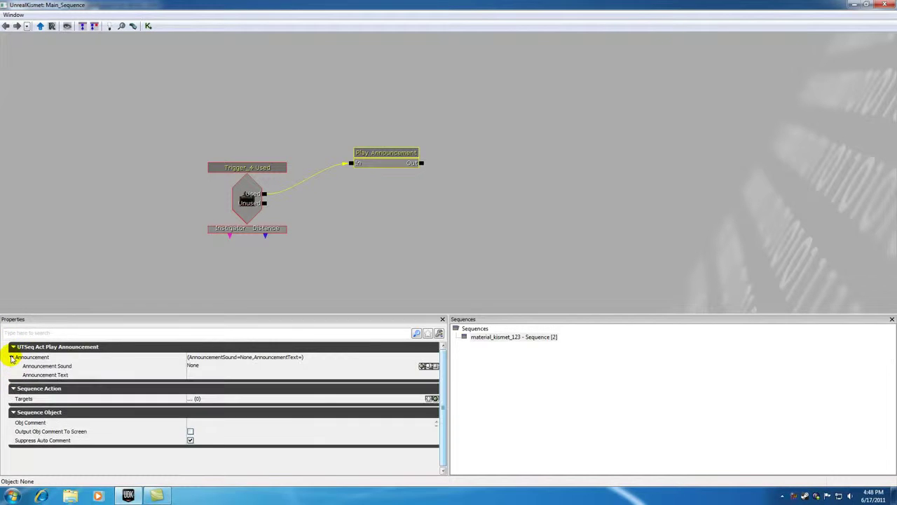
pyautogui.click(193, 366)
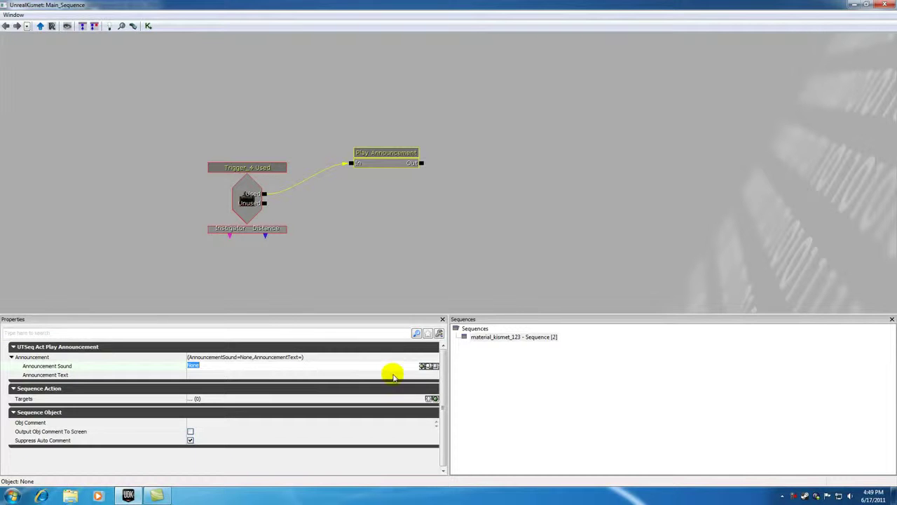
# Open the Content Browser at full size and clear its filters to list all assets
pyautogui.click(887, 5)
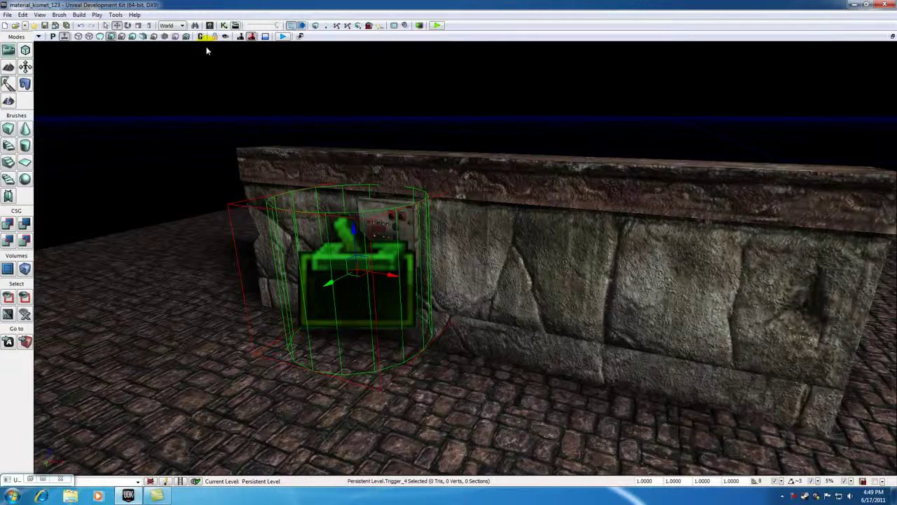
pyautogui.click(210, 26)
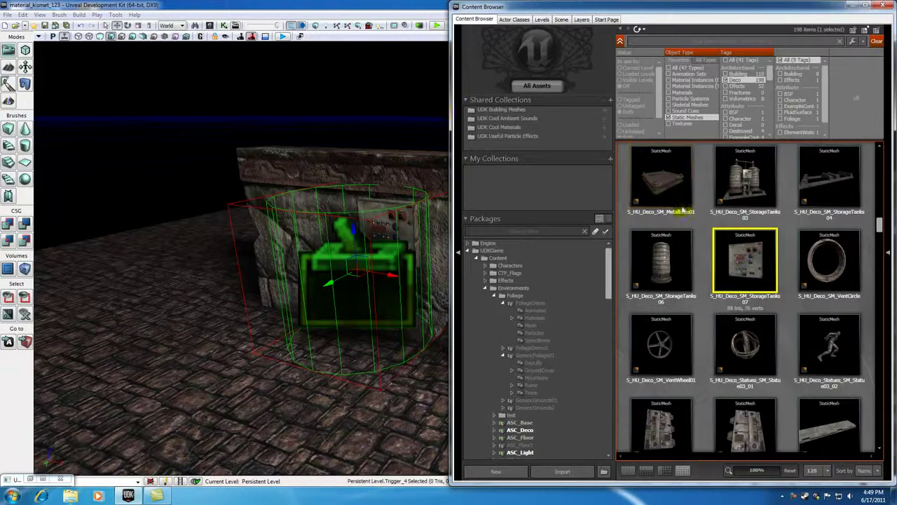
pyautogui.doubleClick(667, 5)
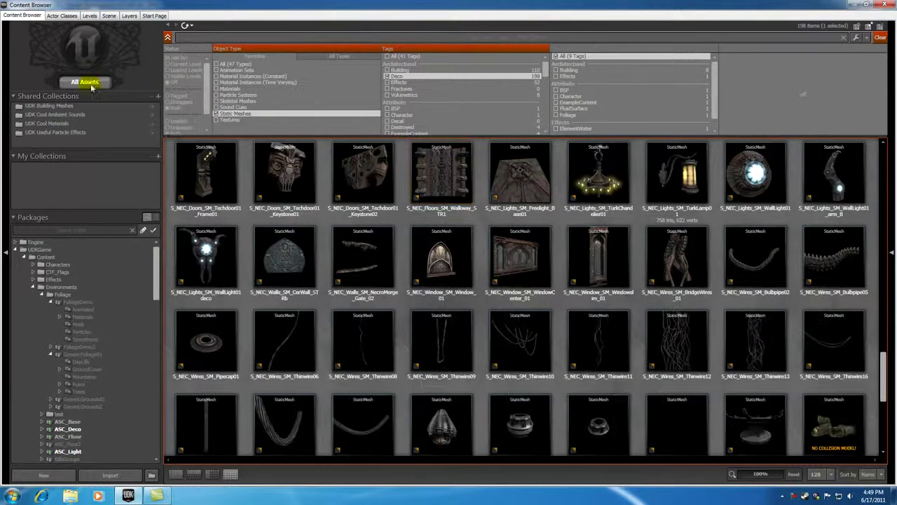
pyautogui.click(880, 36)
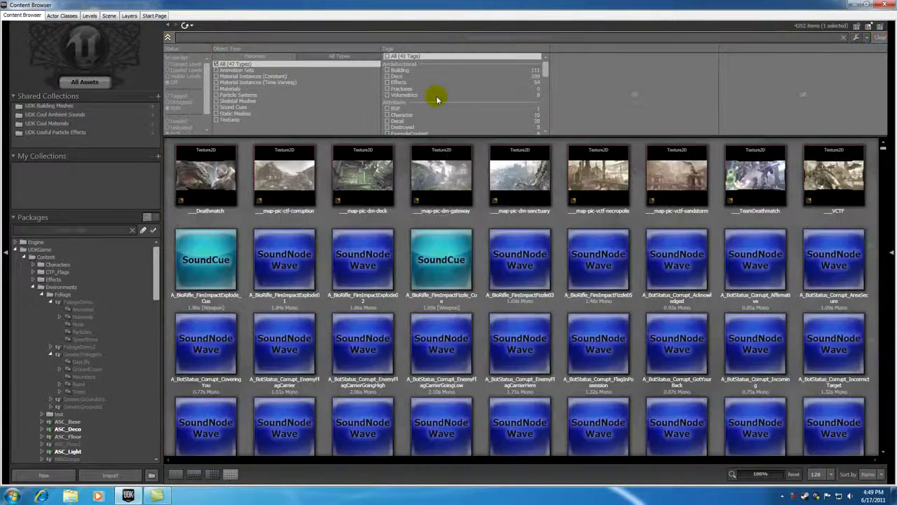
# Select the A_BioRifle_FireImpactExplode01 sound wave and return to the Kismet sequence
pyautogui.click(285, 256)
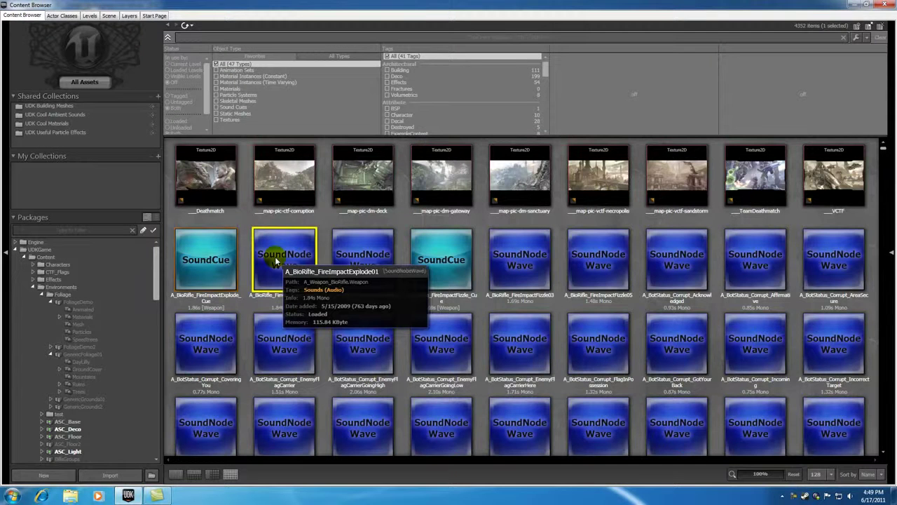
pyautogui.click(879, 5)
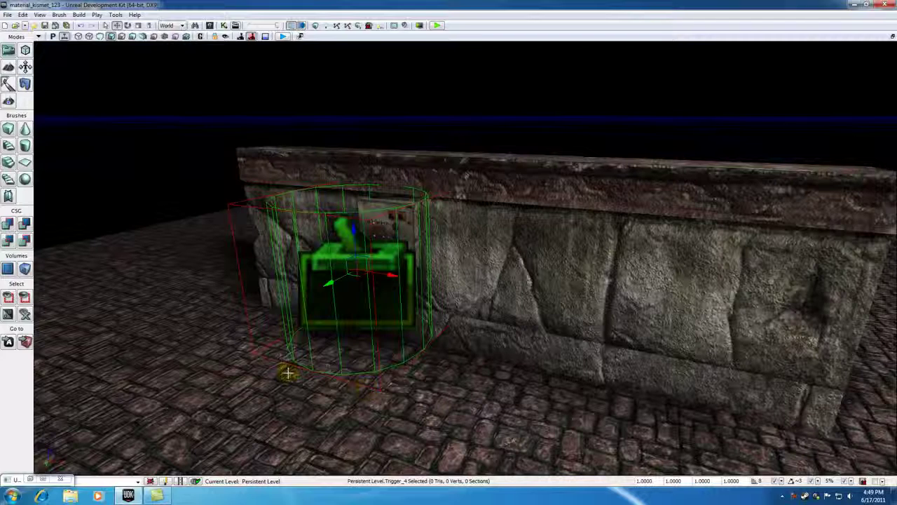
pyautogui.click(43, 480)
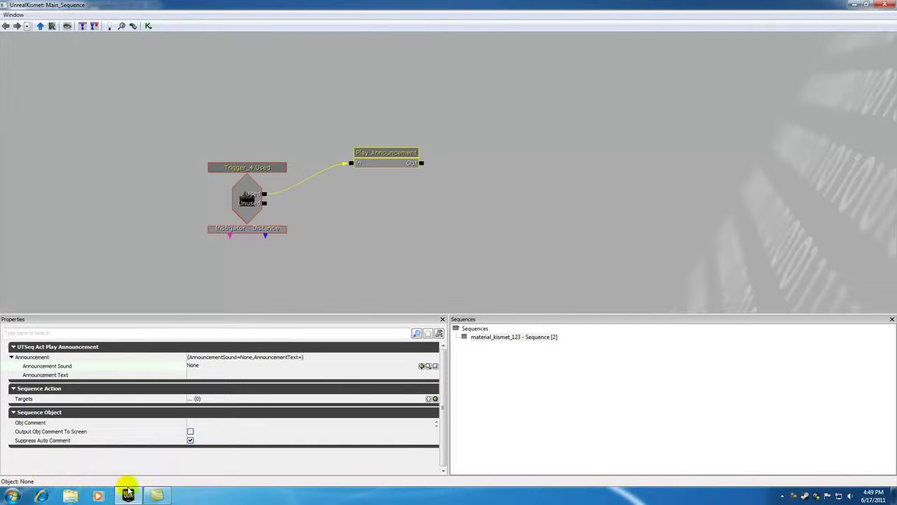
pyautogui.click(157, 496)
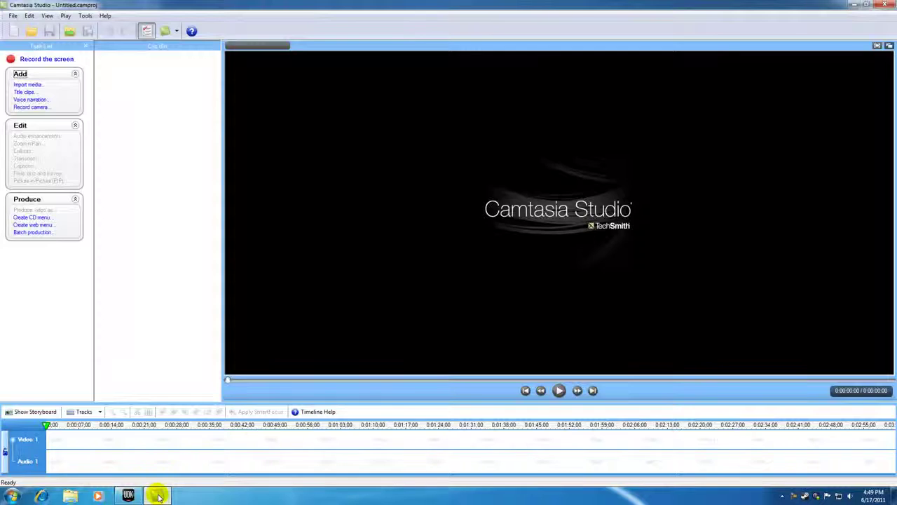
pyautogui.click(157, 495)
pyautogui.moveTo(156, 496)
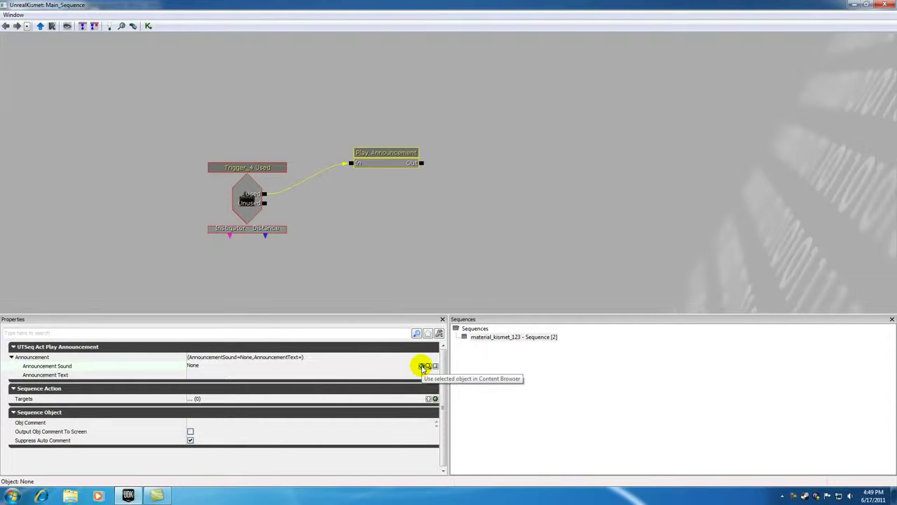
# Assign the selected sound wave as the Announcement Sound and set the Announcement Text to "Bucky is awesome like a hoss!"
pyautogui.click(421, 365)
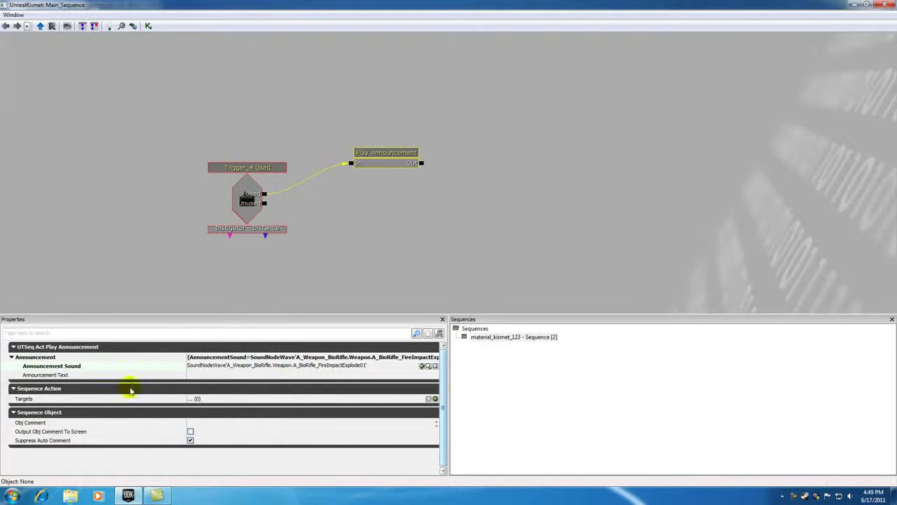
pyautogui.click(200, 375)
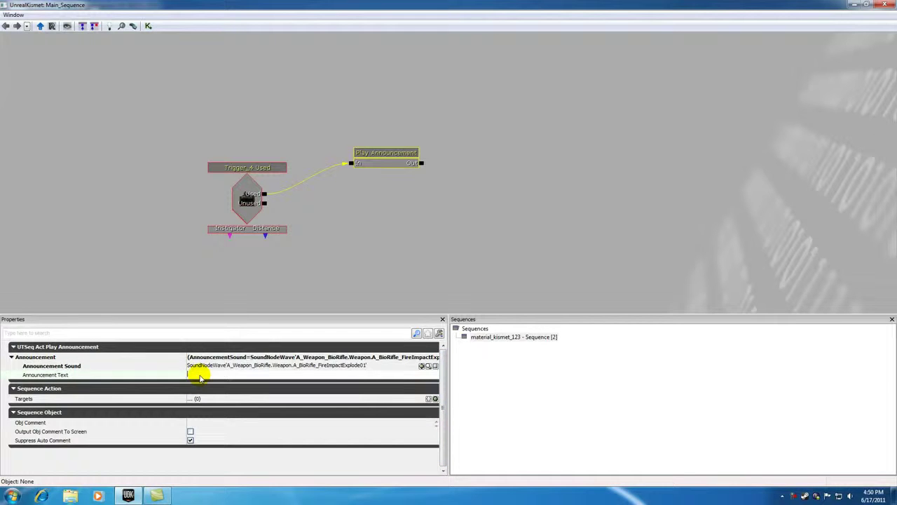
pyautogui.write('Bucky is awesome like a hoss!')
pyautogui.click(321, 262)
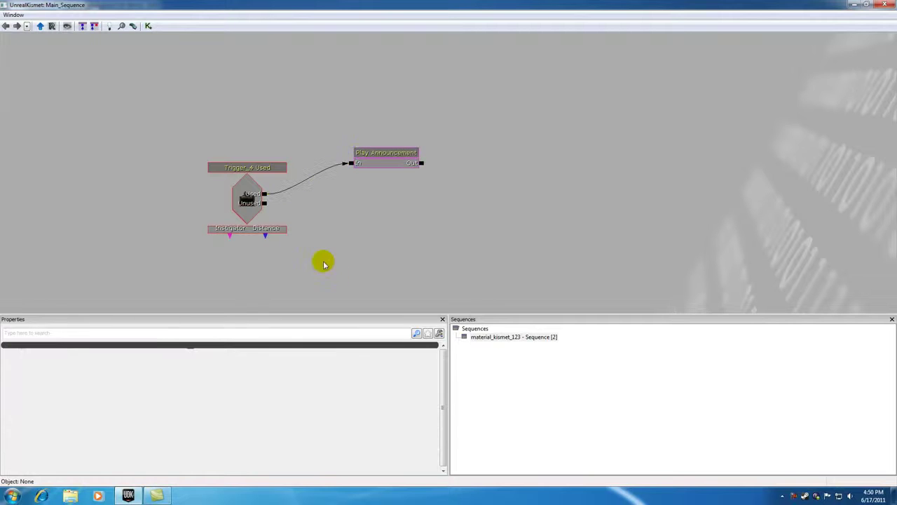
# Review the trigger event and the Play Announcement action, including its sound and text settings, and clear the selection
pyautogui.click(401, 154)
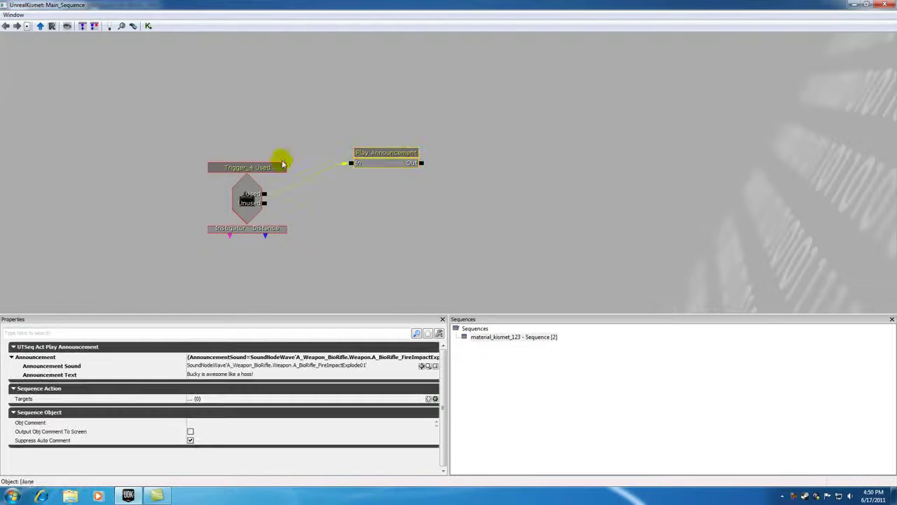
pyautogui.click(268, 169)
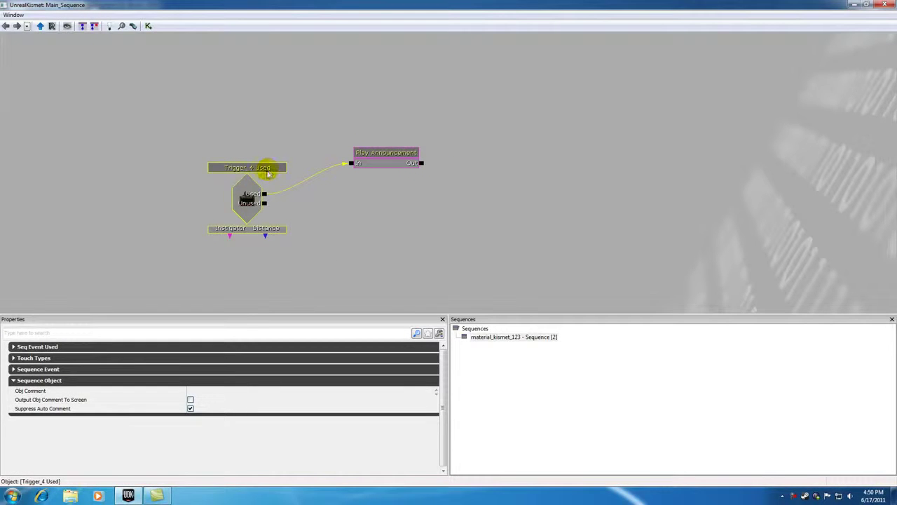
pyautogui.click(374, 152)
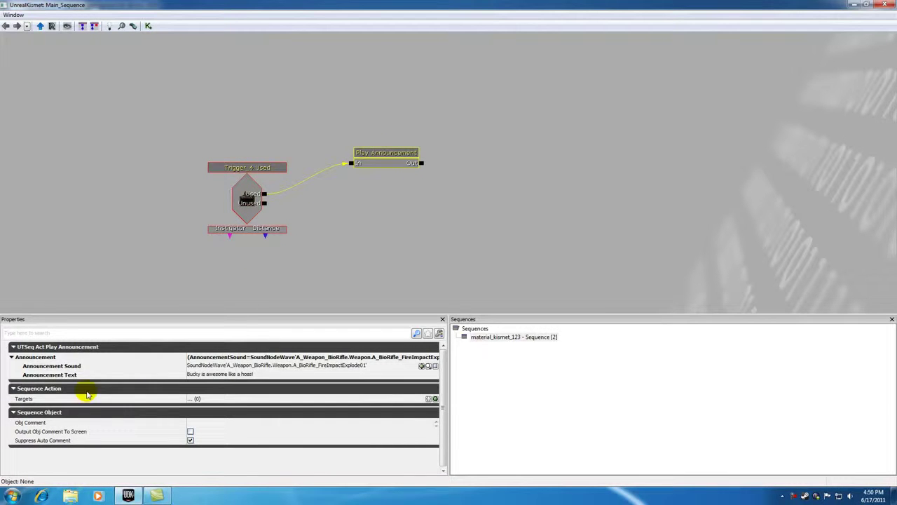
pyautogui.click(296, 369)
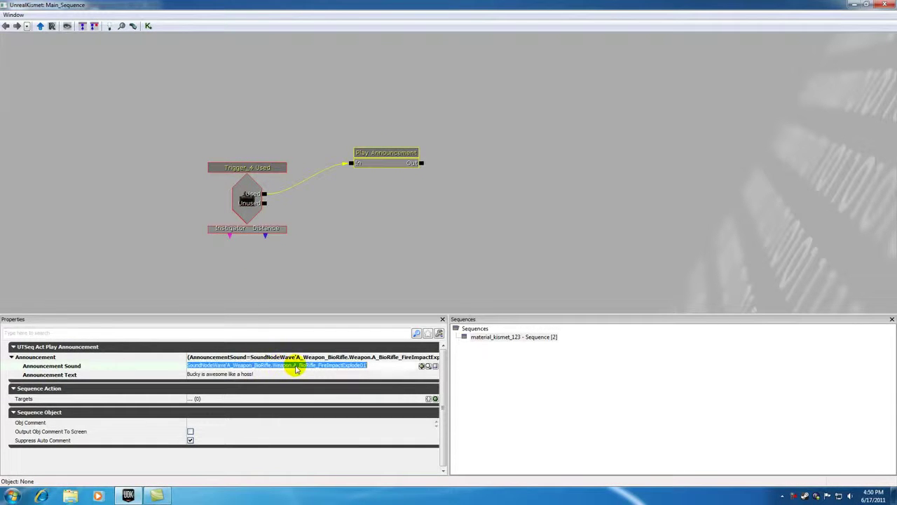
pyautogui.click(221, 375)
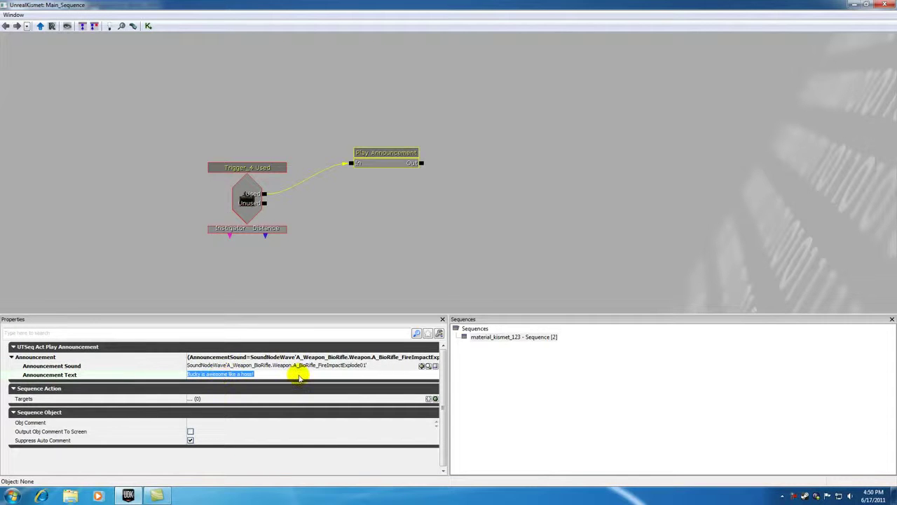
pyautogui.click(340, 270)
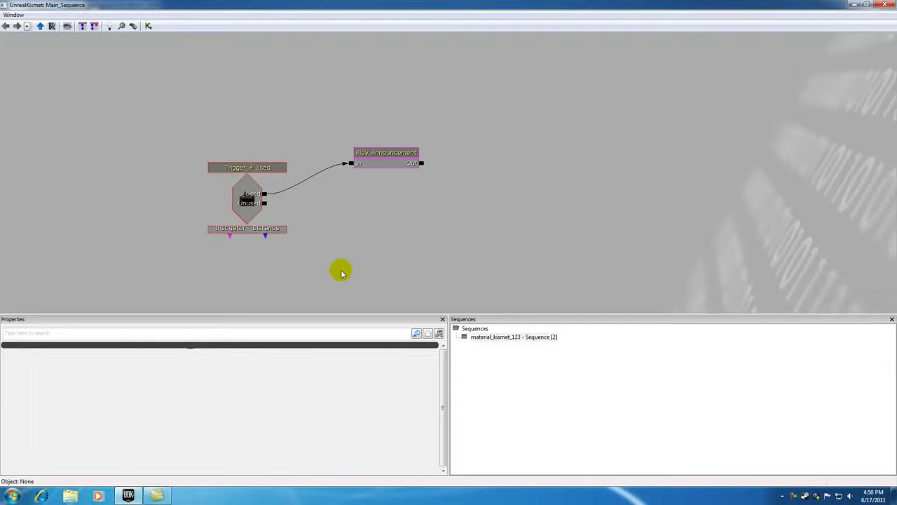
# Close the Kismet editor and start playing the level from the cobblestone floor in front of the wall
pyautogui.click(885, 5)
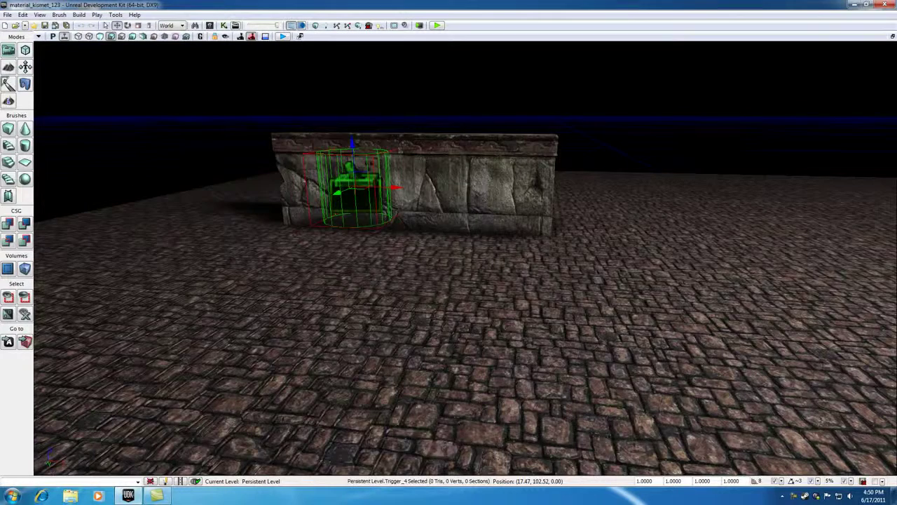
pyautogui.scroll(-3, 181, 311)
pyautogui.rightClick(325, 403)
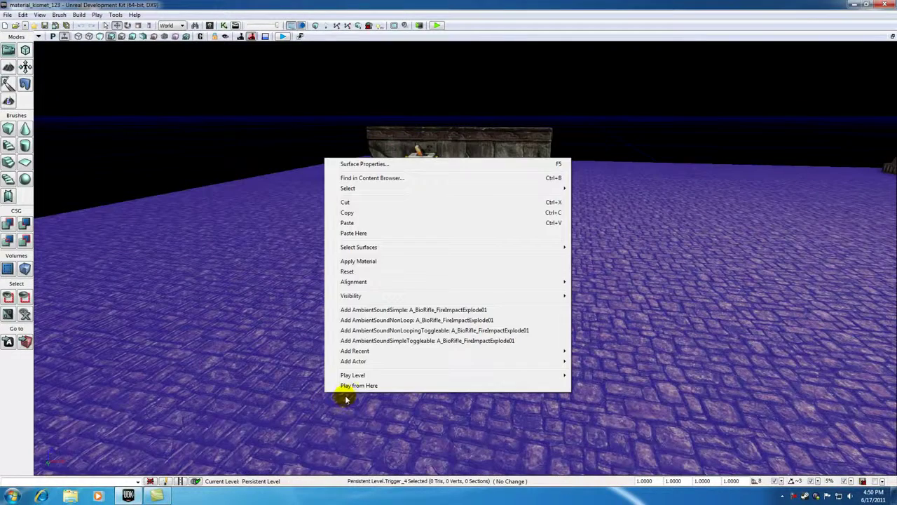
pyautogui.click(359, 385)
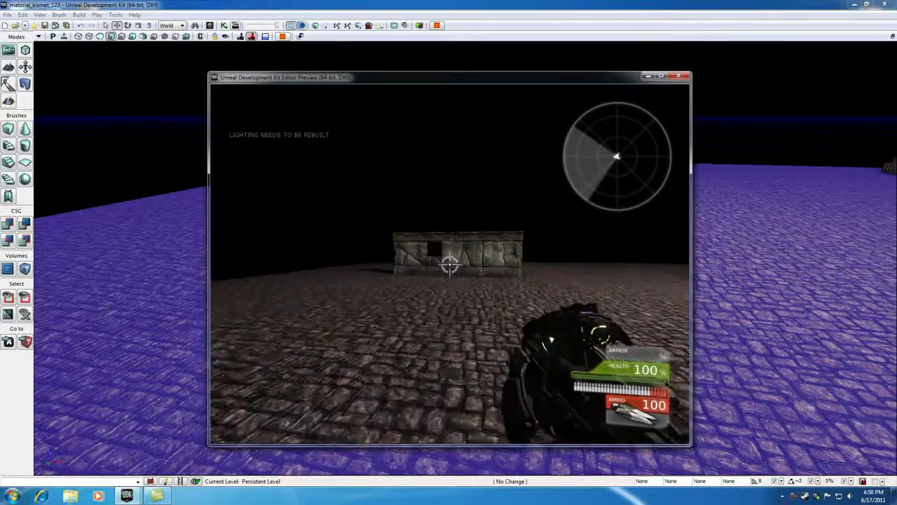
# Walk up to the control panel on the wall in the play preview, within reach of the trigger
pyautogui.press('w')
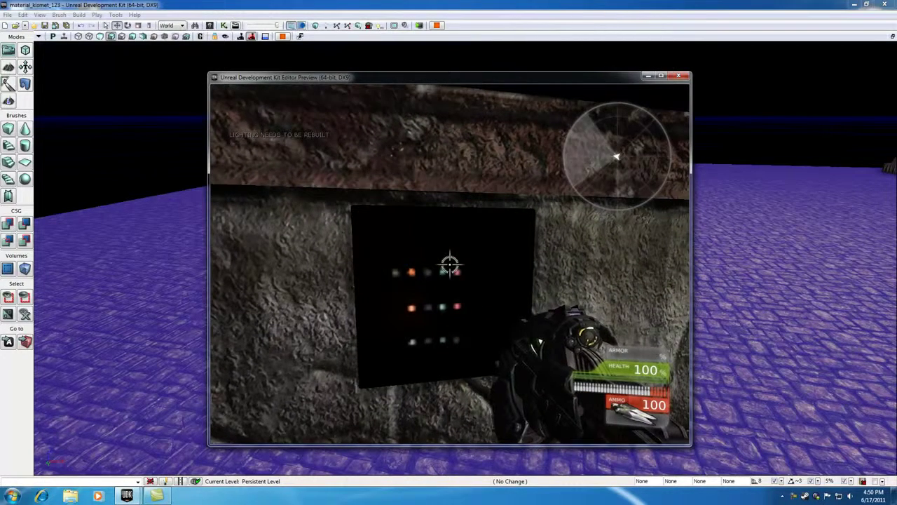
pyautogui.press('w')
pyautogui.press('s')
pyautogui.press('w')
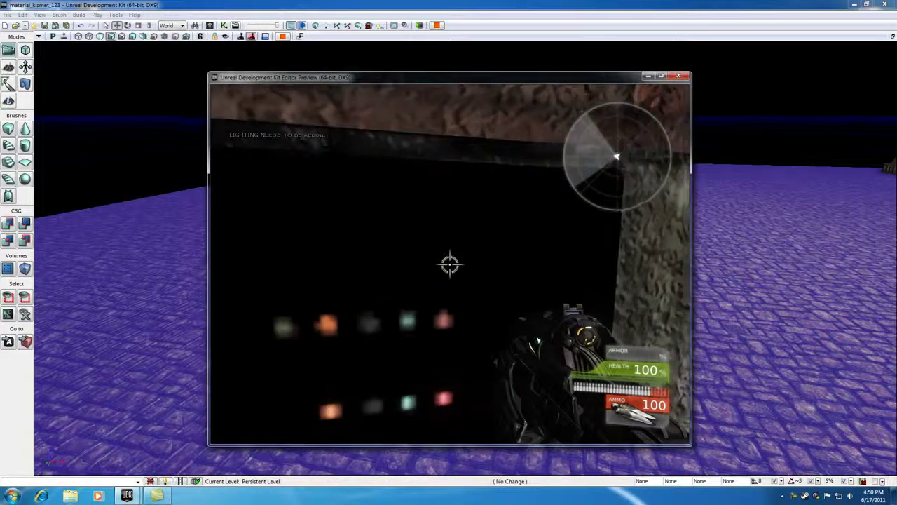
pyautogui.press('s')
pyautogui.press('w')
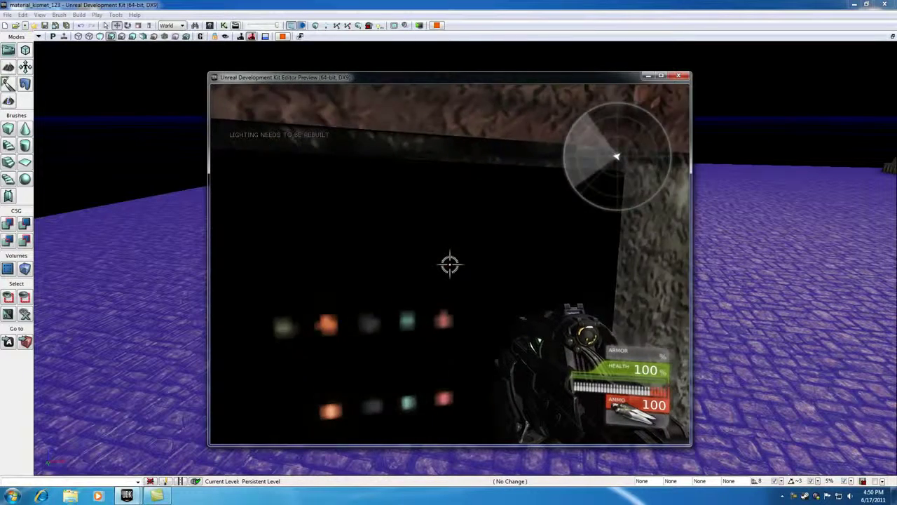
pyautogui.press('s')
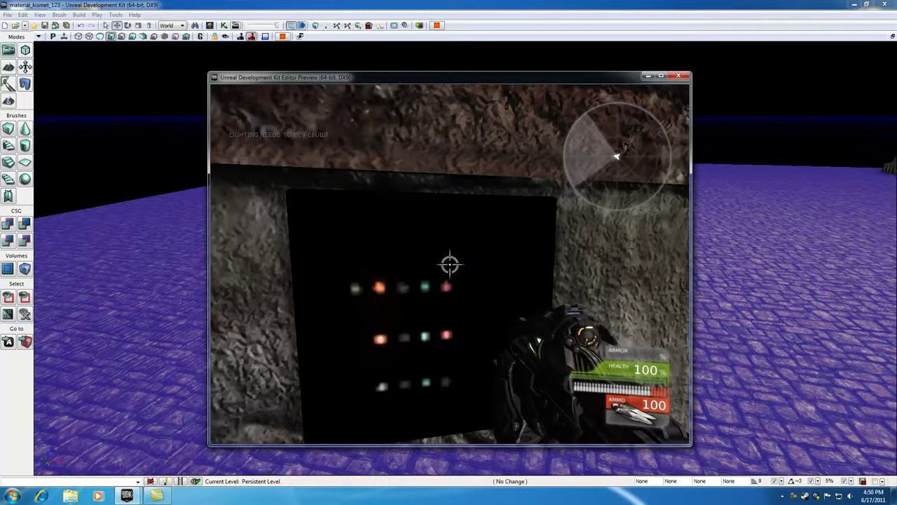
# Use the trigger at the control panel several times to test the announcement, and end the play session
pyautogui.press('e')
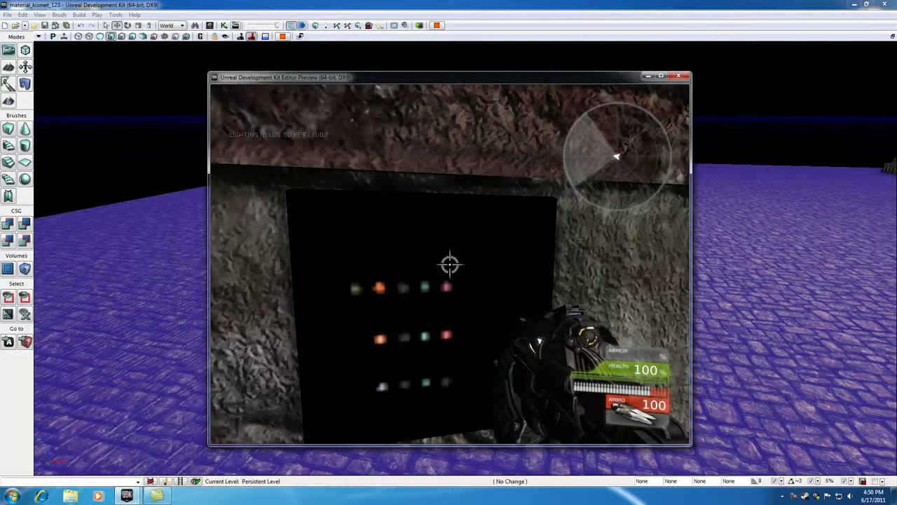
pyautogui.press('e')
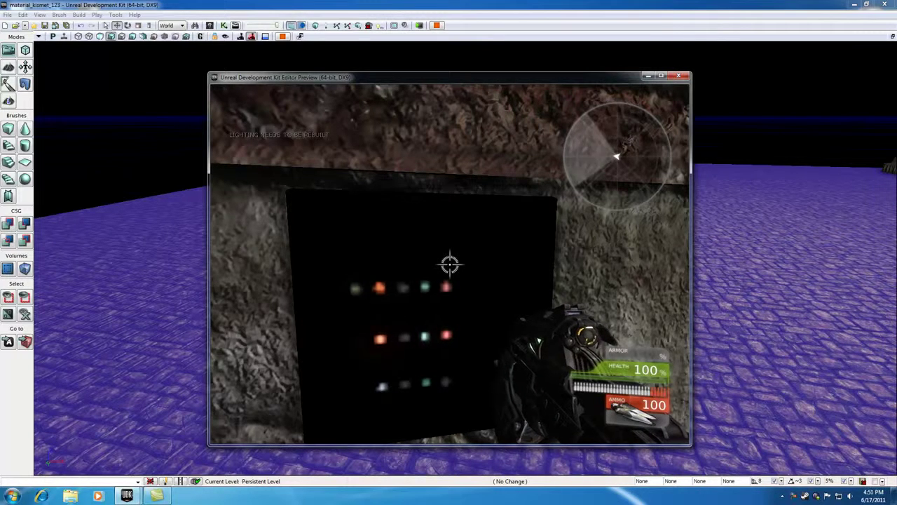
pyautogui.press('e')
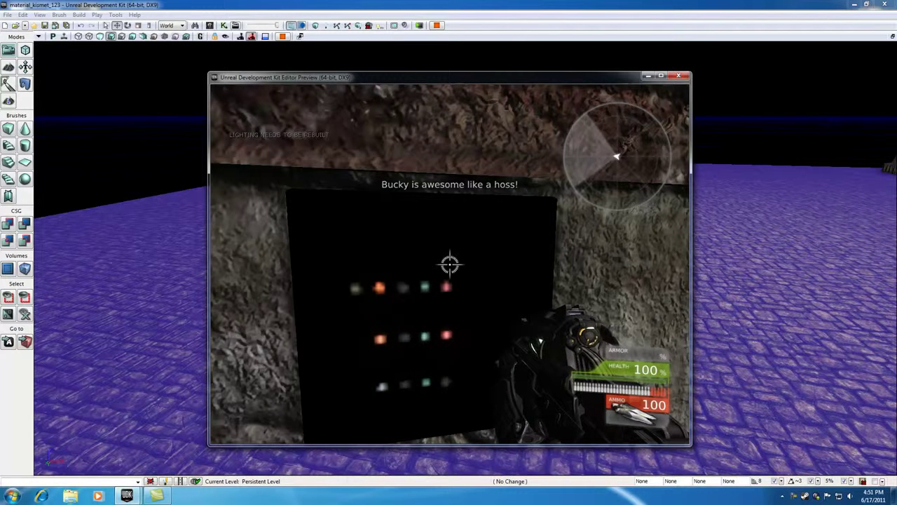
pyautogui.press('e')
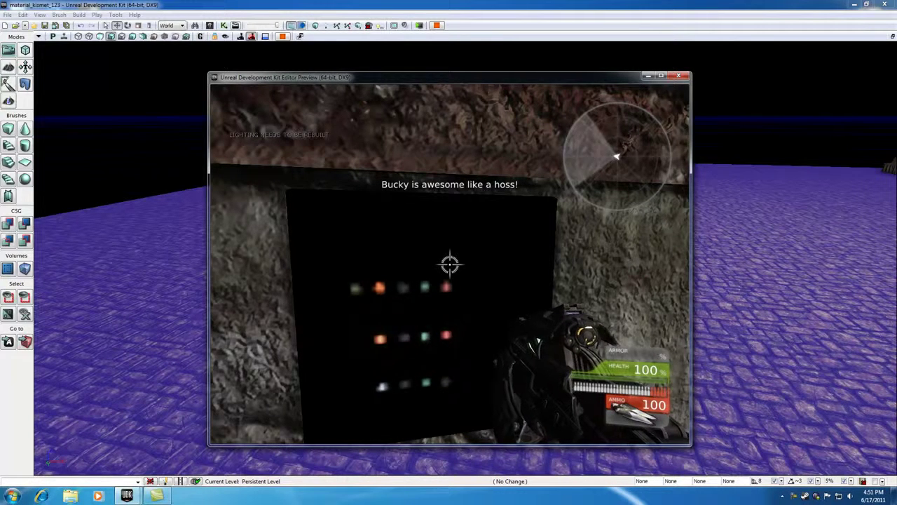
pyautogui.press('Escape')
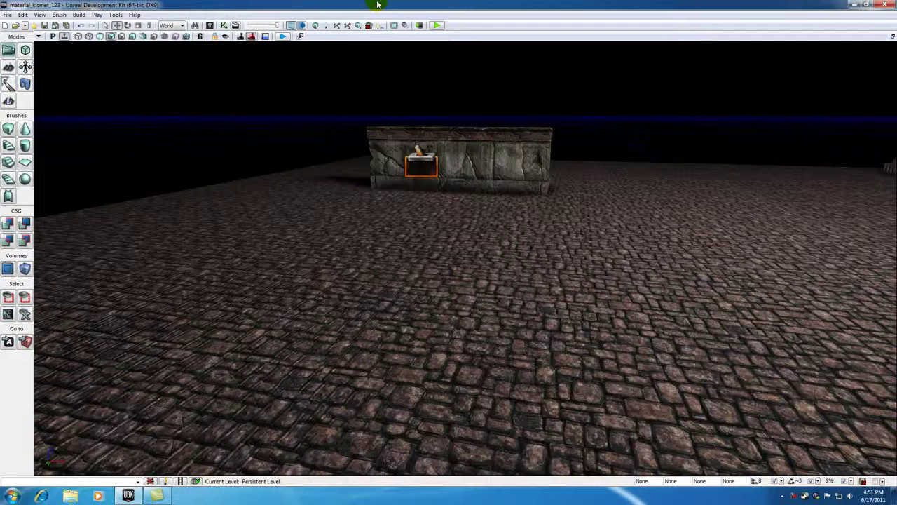
pyautogui.rightClick(796, 496)
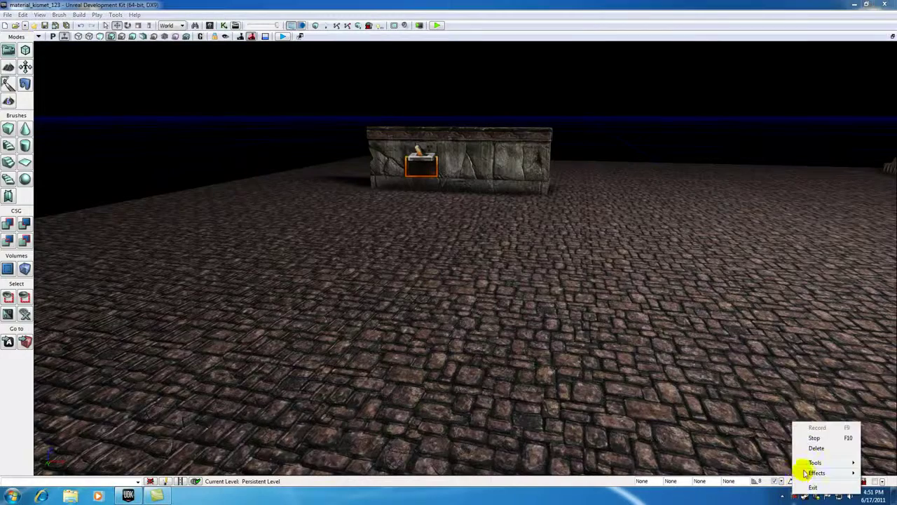